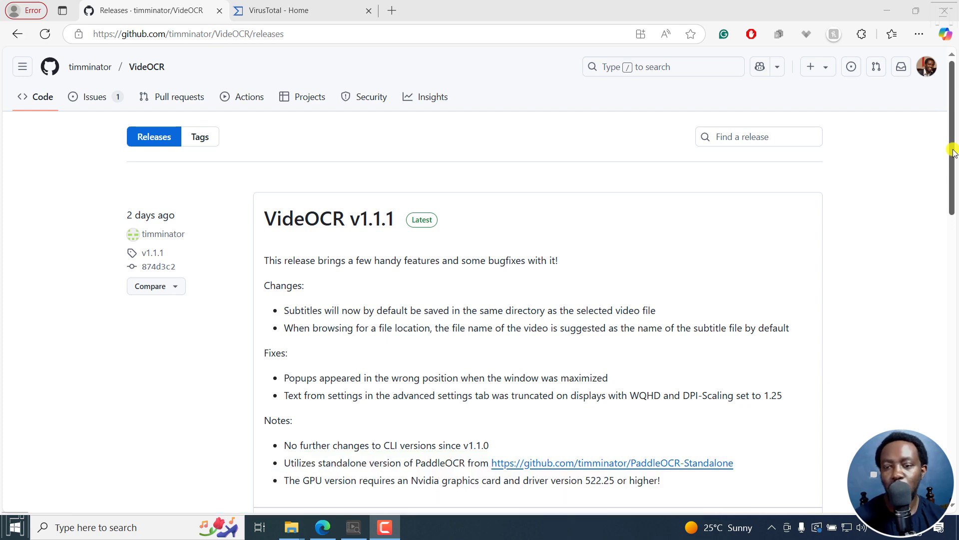
# Copy the VideOCR-GPU-v1.1.1-setup-x64.exe download link from the release's Assets list.
pyautogui.moveTo(952, 131); pyautogui.dragTo(954, 262)
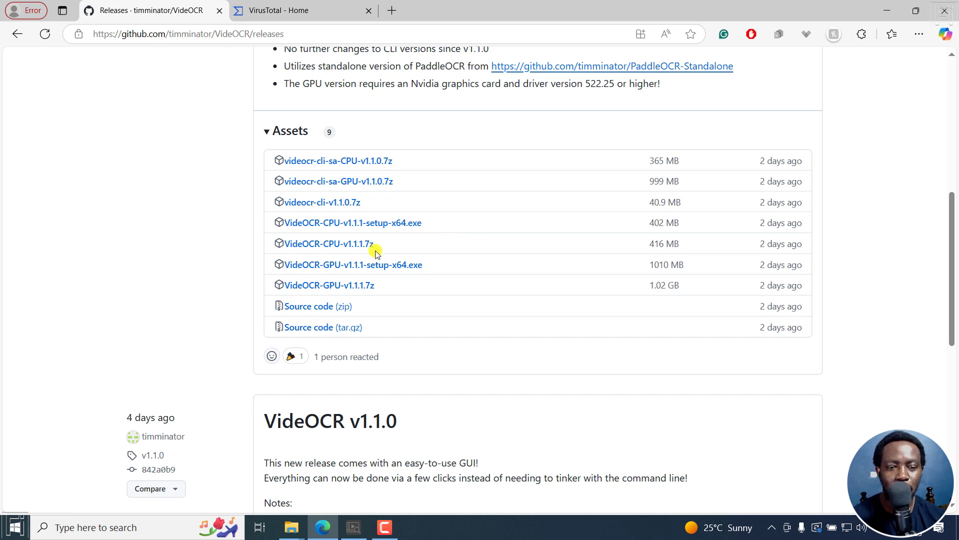
pyautogui.rightClick(342, 265)
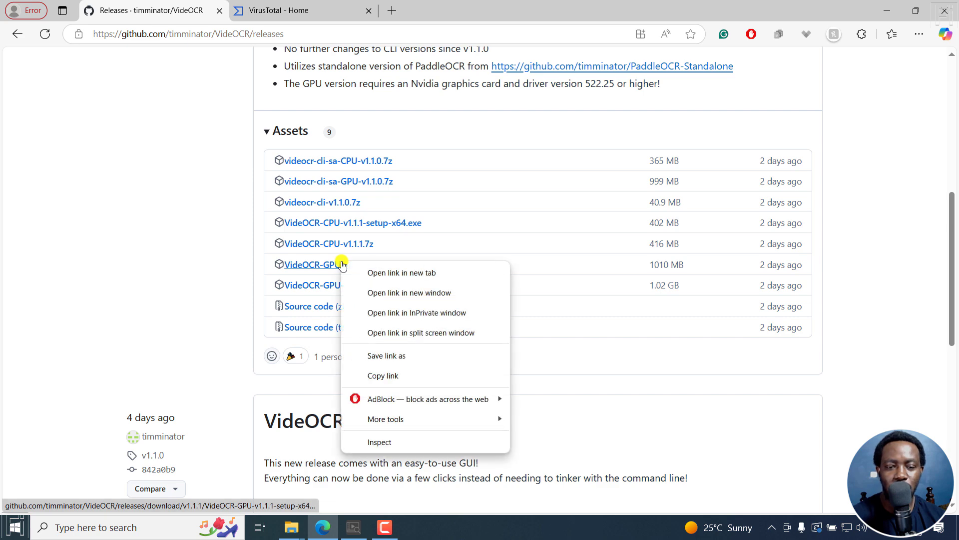
pyautogui.click(391, 377)
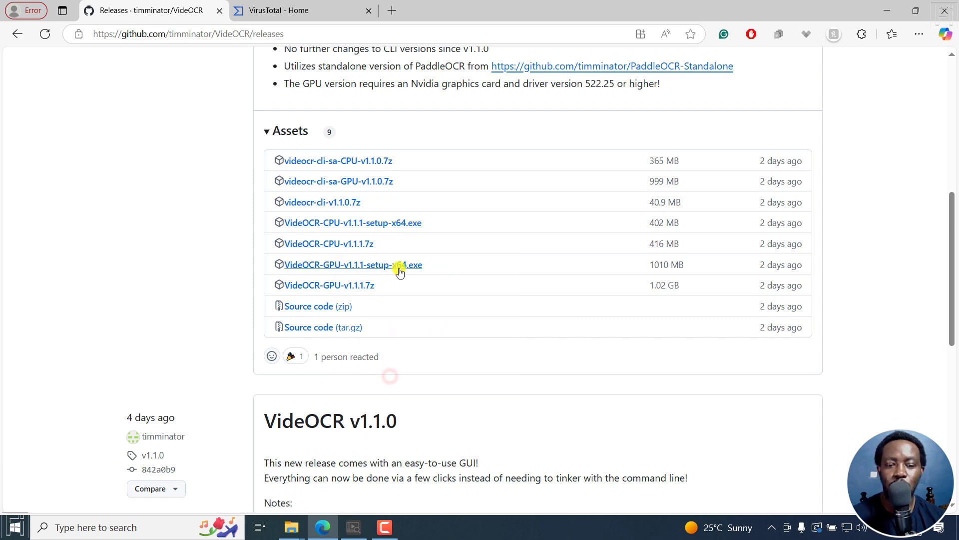
# Scan the pasted GPU installer URL in VirusTotal and review the 0/97 clean detection results.
pyautogui.click(278, 12)
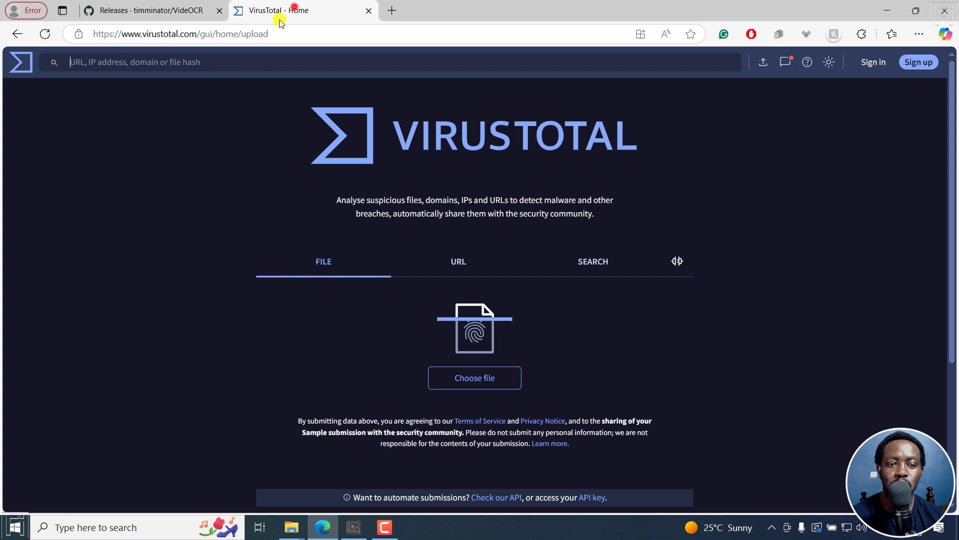
pyautogui.click(236, 58)
pyautogui.hotkey('ctrl', 'v')
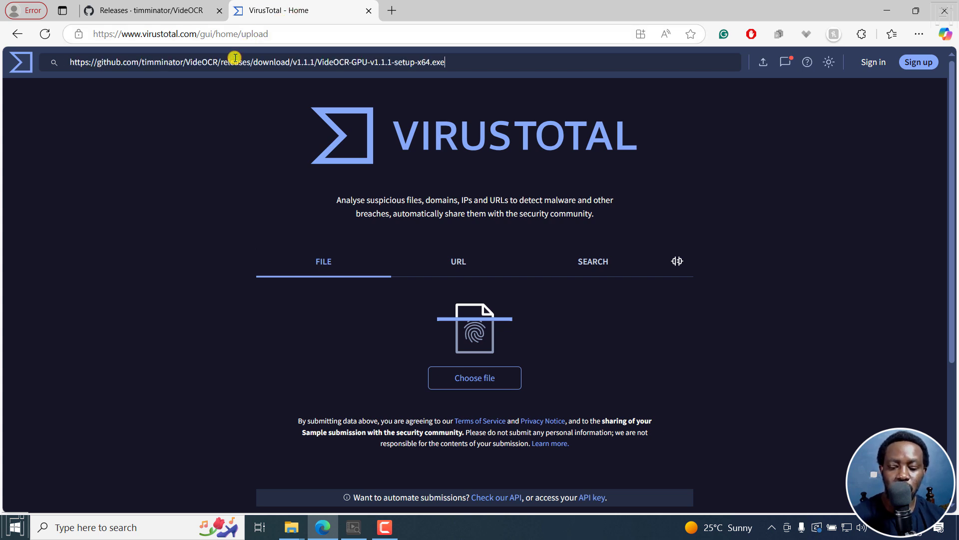
pyautogui.press('Return')
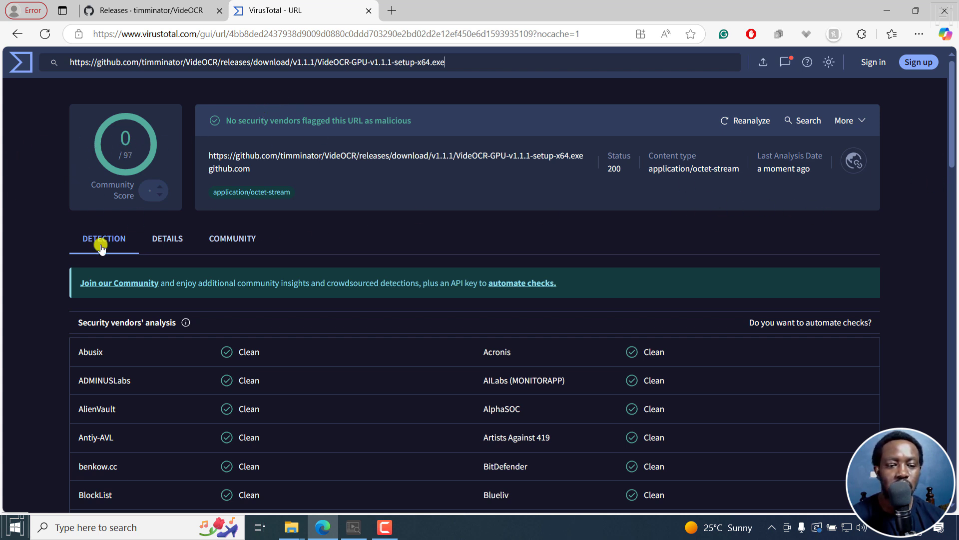
pyautogui.moveTo(950, 112)
pyautogui.mouseDown()
pyautogui.moveTo(951, 154)
pyautogui.moveTo(951, 120)
pyautogui.mouseUp()
# Check both VideOCR installers in Downloads, then bring back the completed VideoOCR 1.1.1 Setup wizard.
pyautogui.moveTo(291, 534)
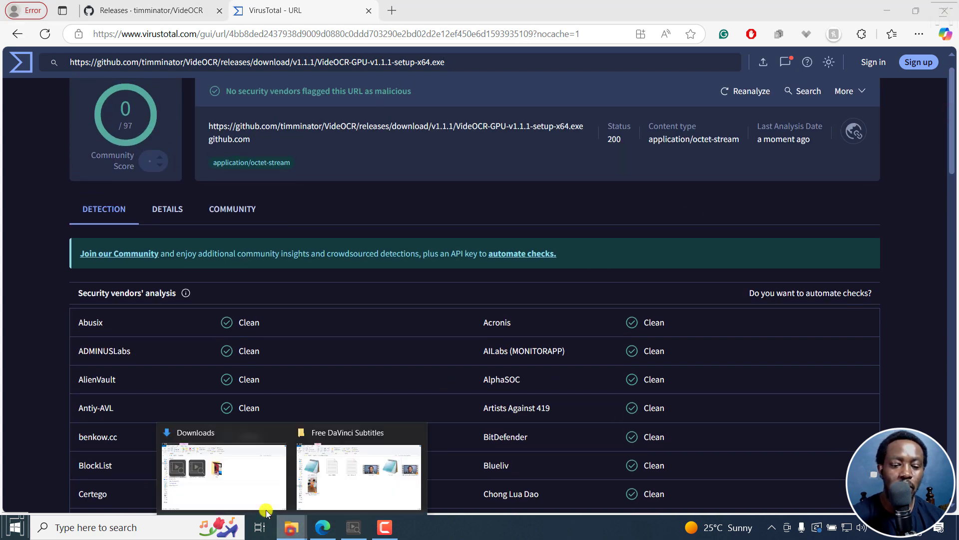
pyautogui.click(236, 484)
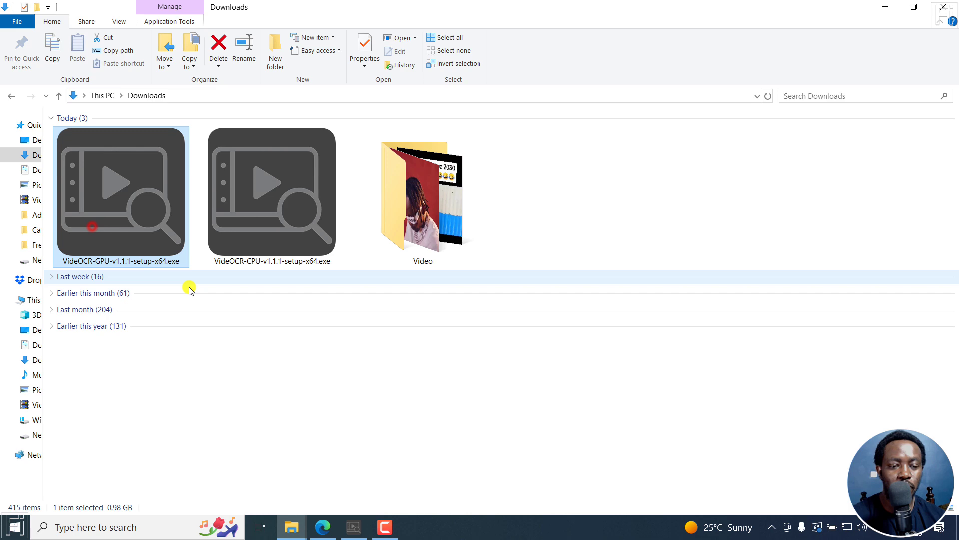
pyautogui.click(291, 210)
pyautogui.click(111, 203)
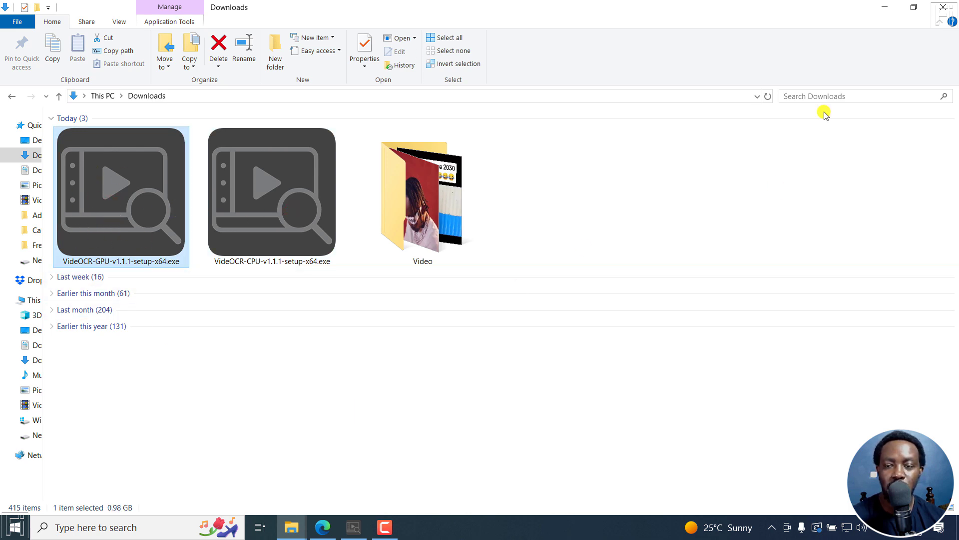
pyautogui.click(883, 7)
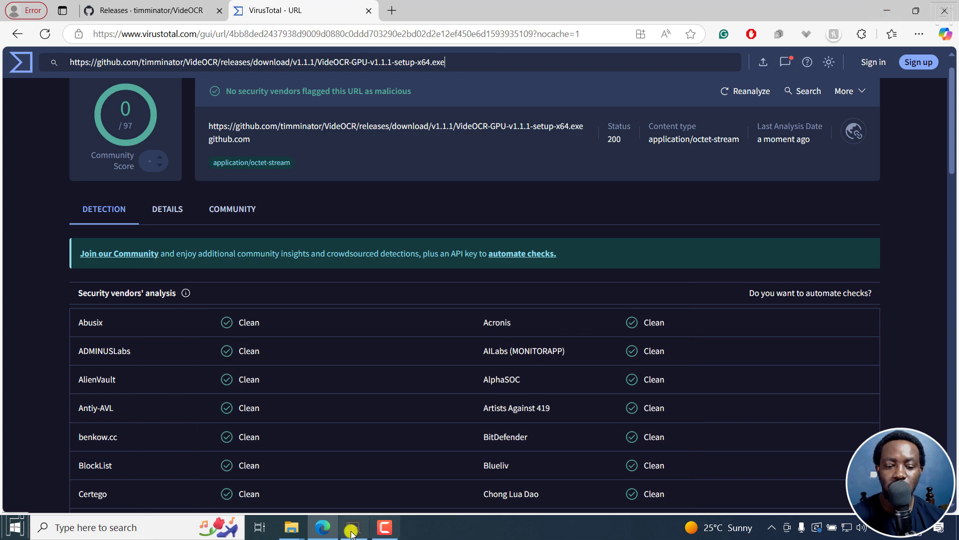
pyautogui.click(354, 528)
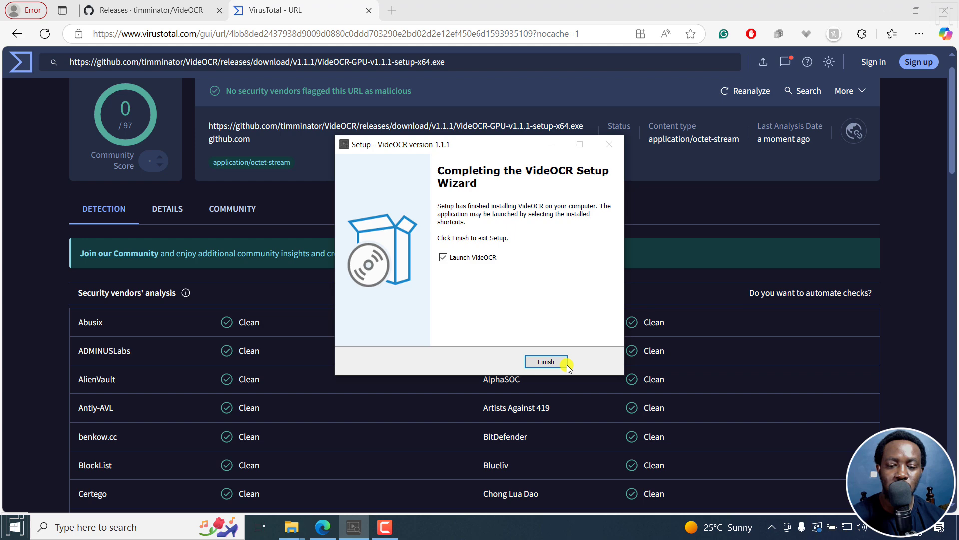
pyautogui.click(292, 528)
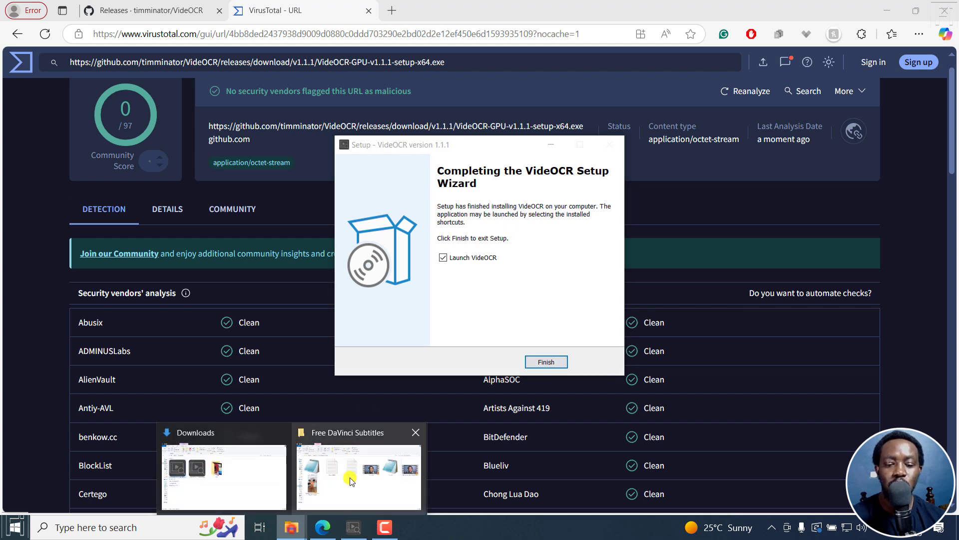
# Play Clip 3_burn-in_1920x1080_x264.mp4 in VLC, pause and seek to view its captions, then close VLC.
pyautogui.click(351, 481)
pyautogui.click(883, 217)
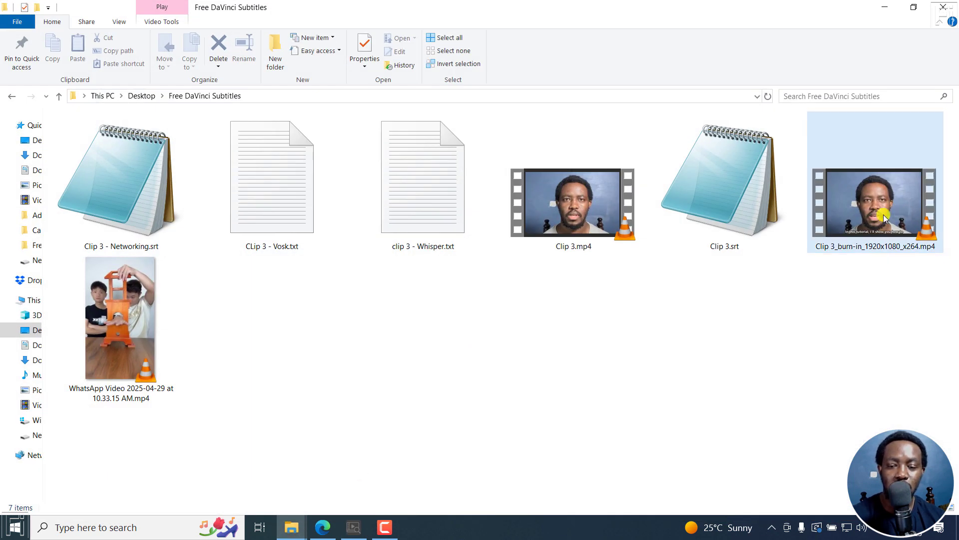
pyautogui.doubleClick(883, 217)
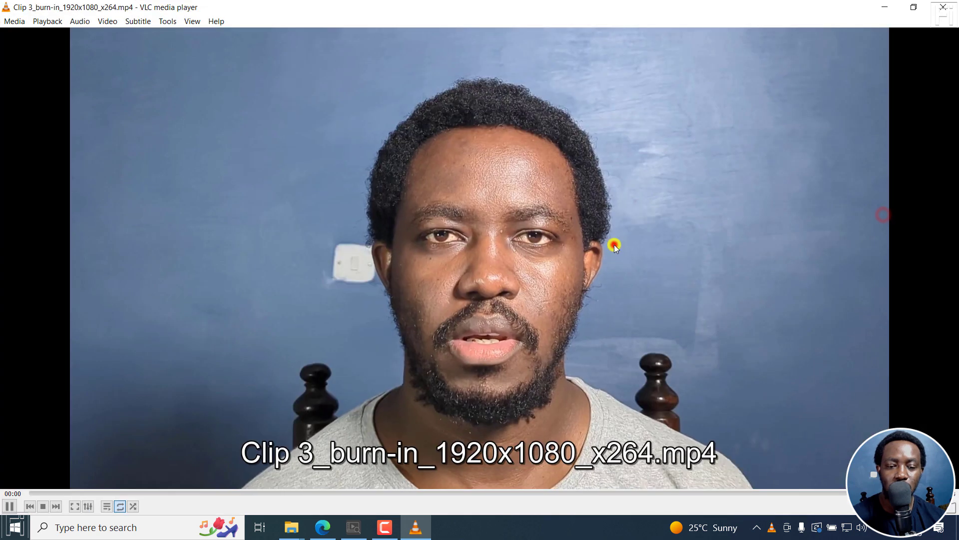
pyautogui.click(614, 244)
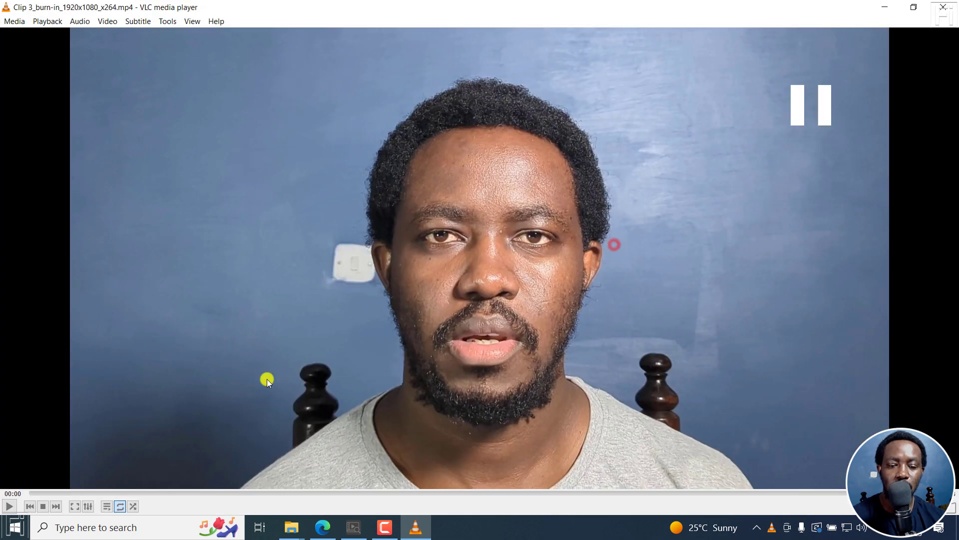
pyautogui.click(125, 493)
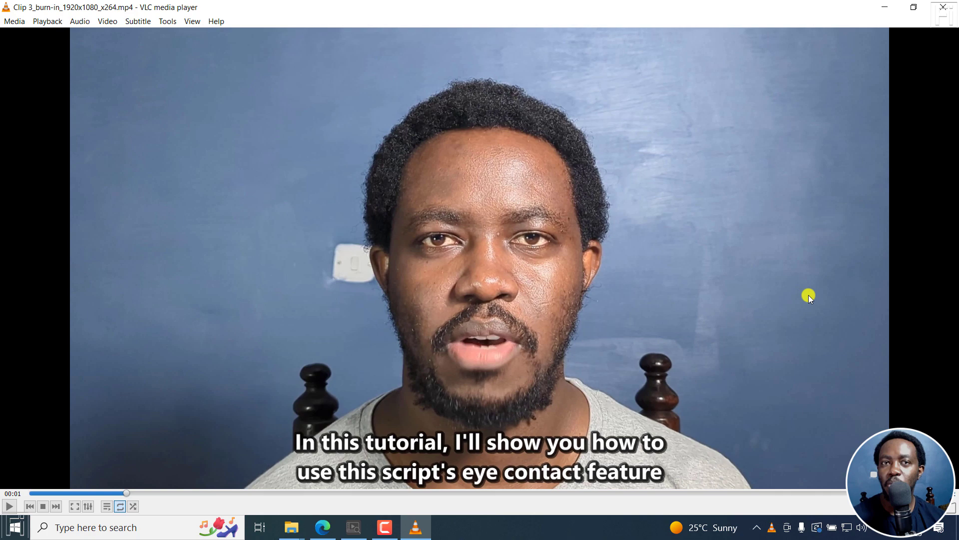
pyautogui.click(941, 13)
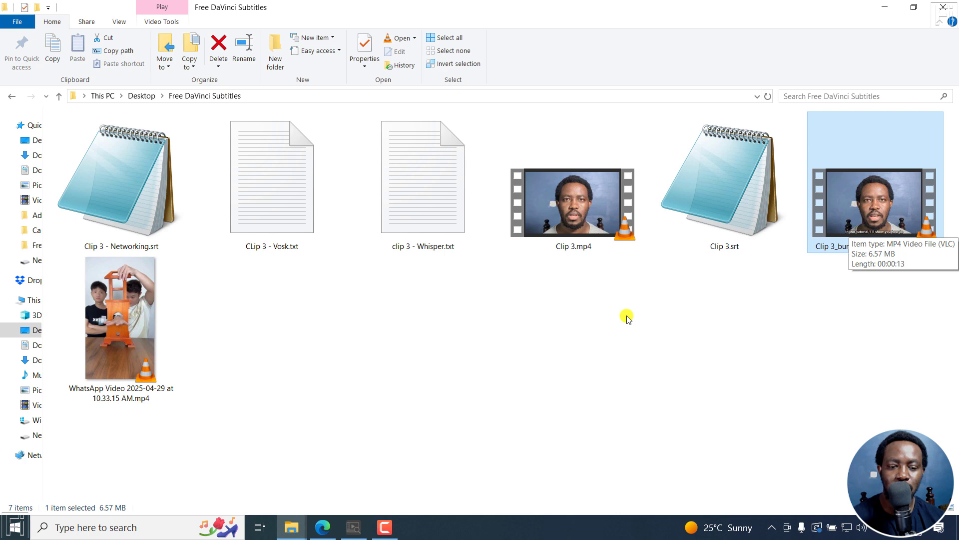
# Finish setup to launch VideOCR, check Advanced Settings (GPU, angle classification), then go back to Process Video.
pyautogui.click(354, 527)
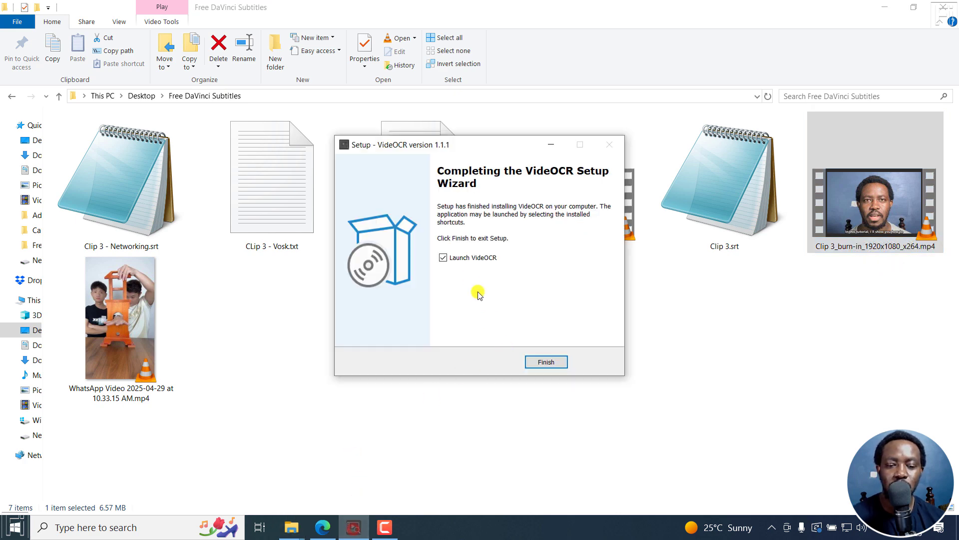
pyautogui.click(549, 362)
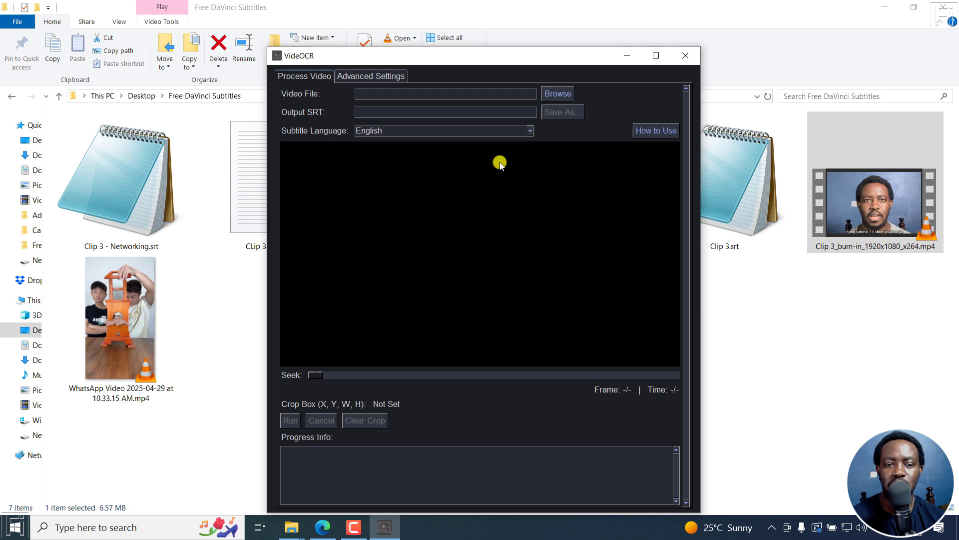
pyautogui.click(386, 77)
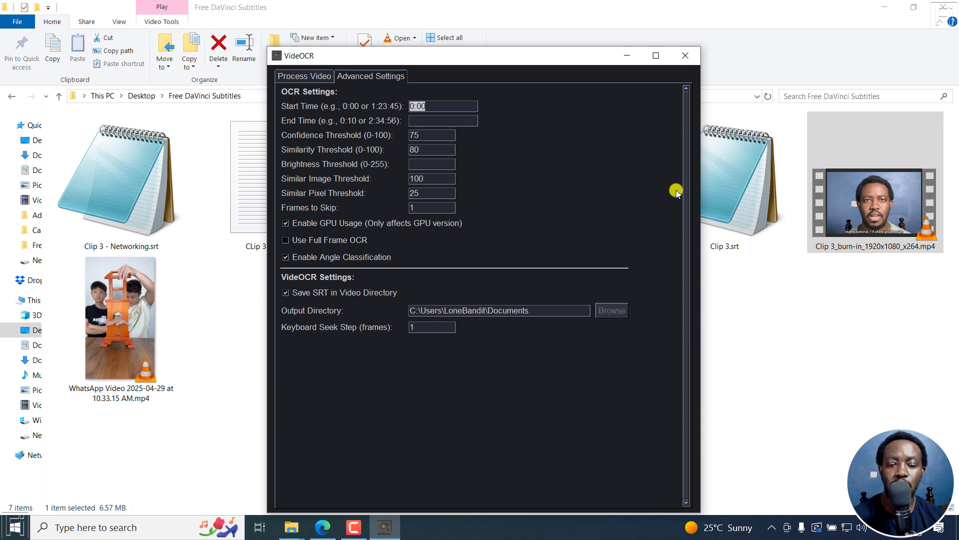
pyautogui.click(304, 77)
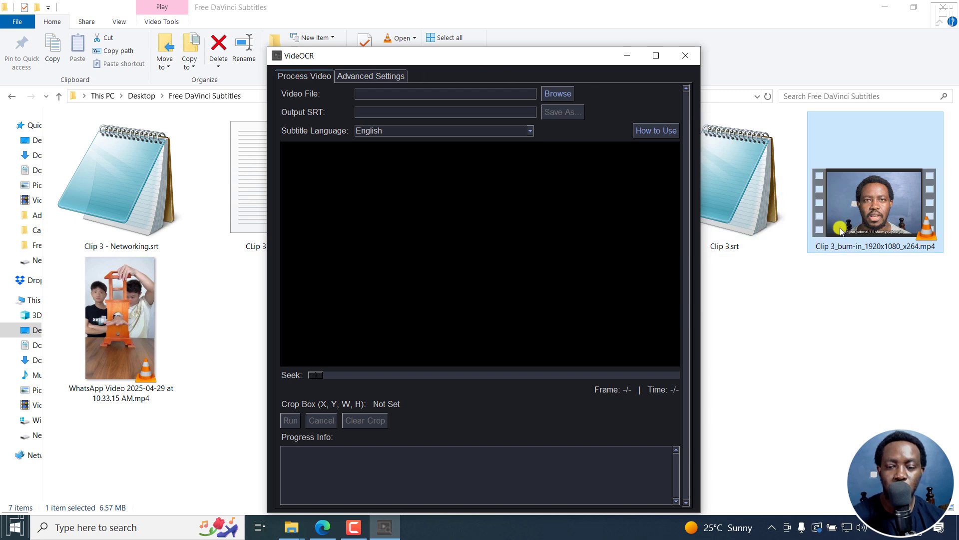
# Load the Clip 3 burn-in video (392 frames, 00:13) into VideOCR as the input.
pyautogui.click(568, 95)
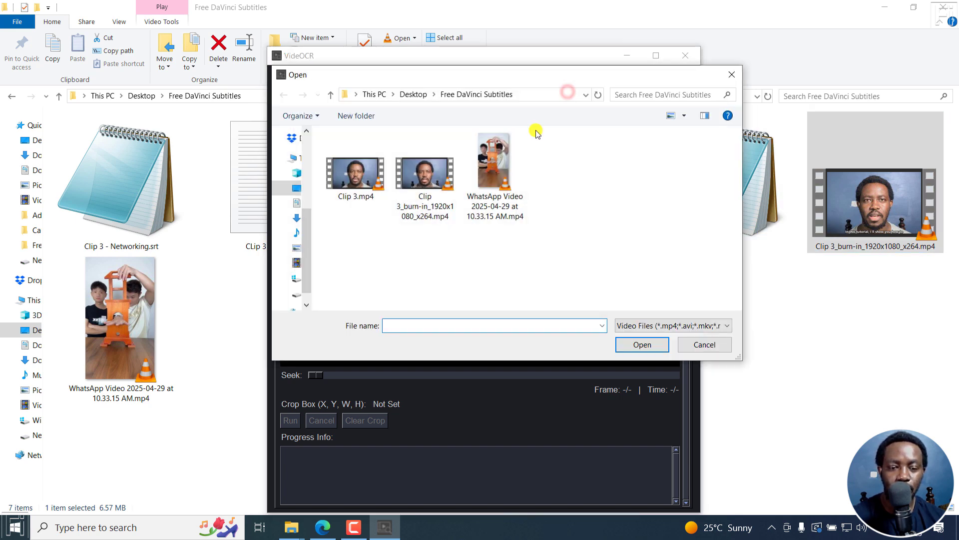
pyautogui.click(432, 206)
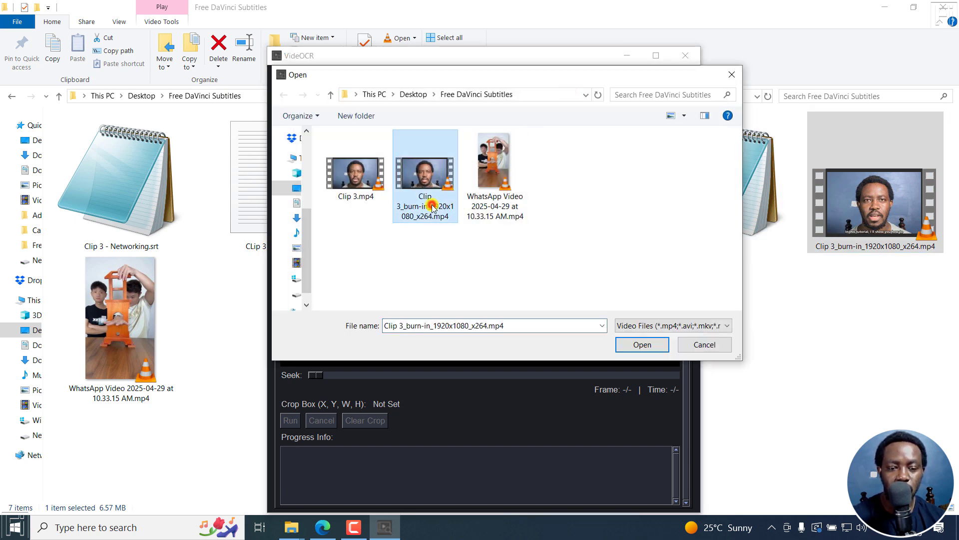
pyautogui.click(642, 345)
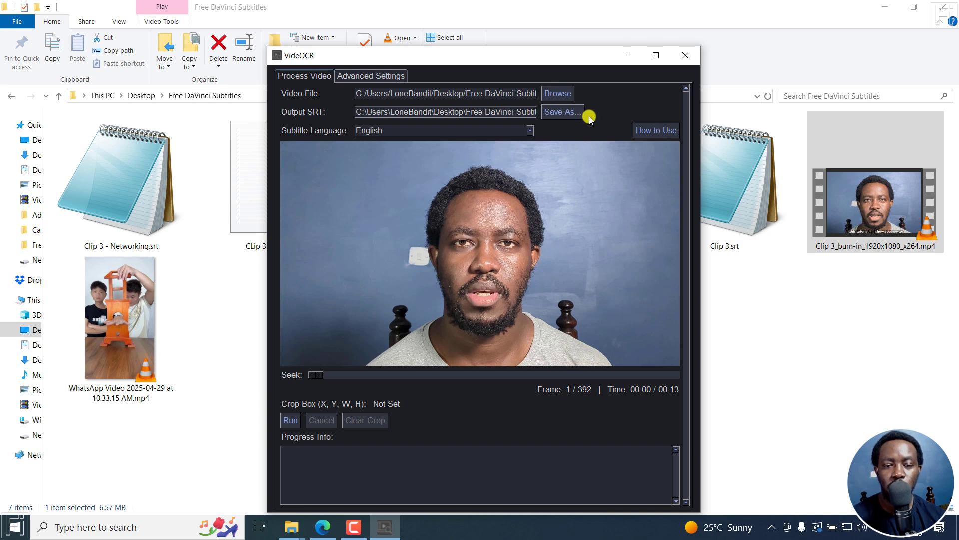
# Save the output as Clip 3_burn-in_1920x1080_x264.srt with SubRip Subtitle (*.srt) type.
pyautogui.click(565, 113)
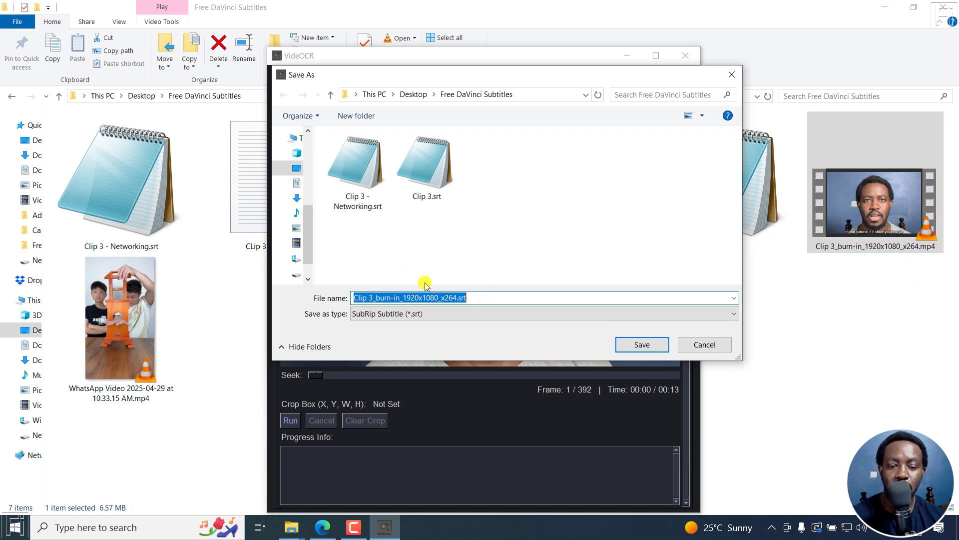
pyautogui.click(645, 313)
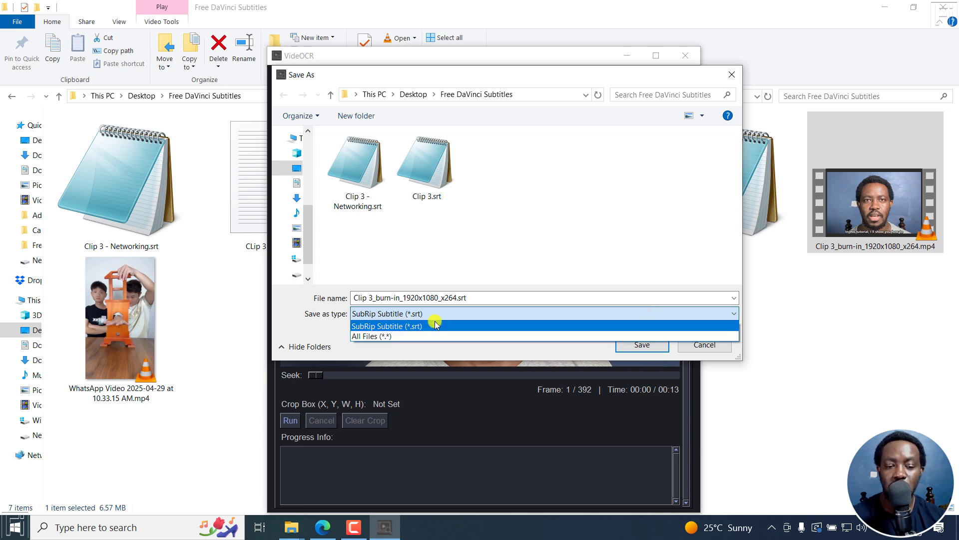
pyautogui.click(320, 325)
pyautogui.click(315, 315)
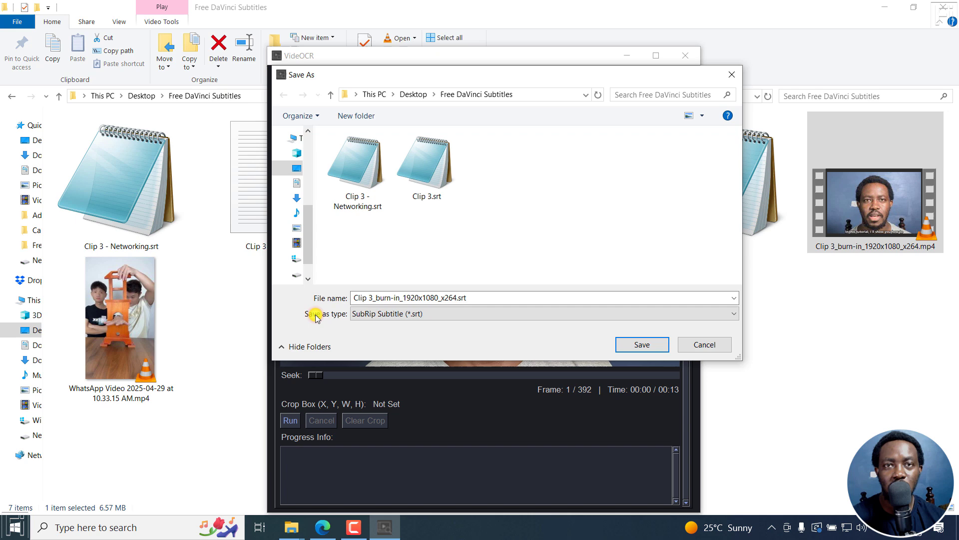
pyautogui.click(638, 346)
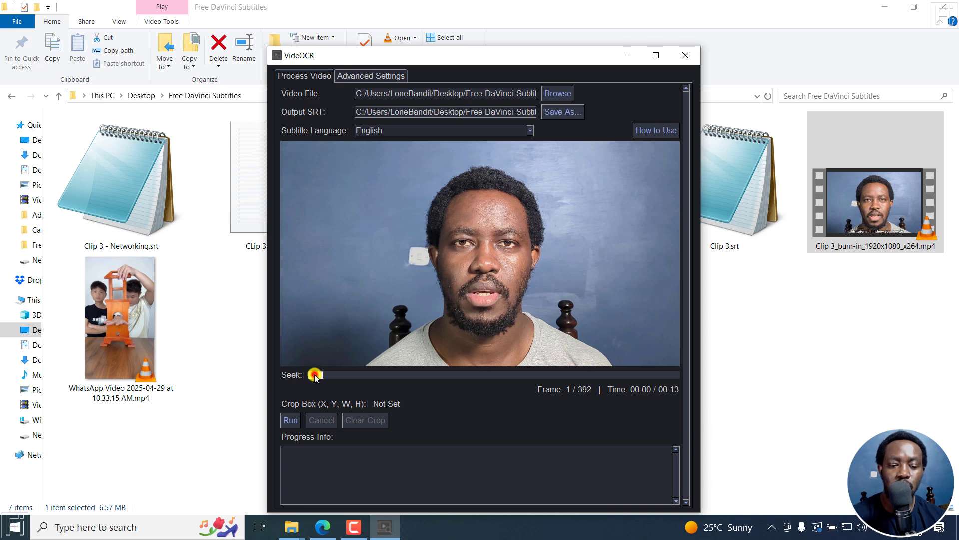
pyautogui.moveTo(314, 376)
pyautogui.mouseDown()
pyautogui.moveTo(338, 377)
pyautogui.moveTo(308, 371)
pyautogui.mouseUp()
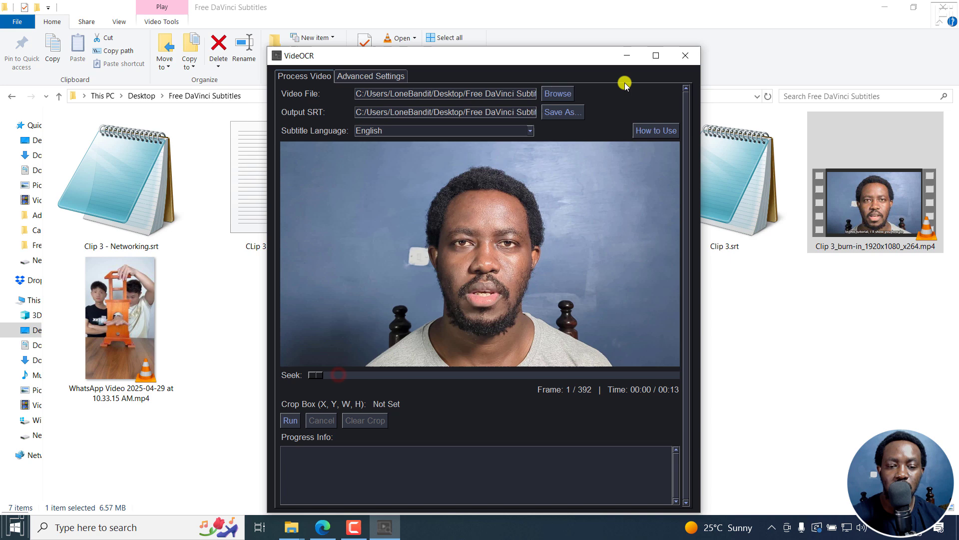
pyautogui.click(530, 130)
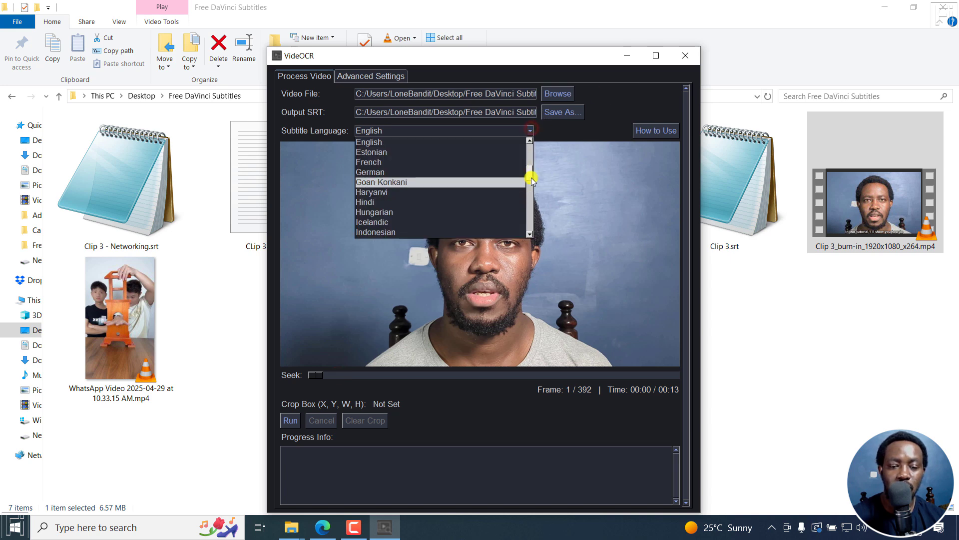
pyautogui.moveTo(530, 177); pyautogui.dragTo(535, 137)
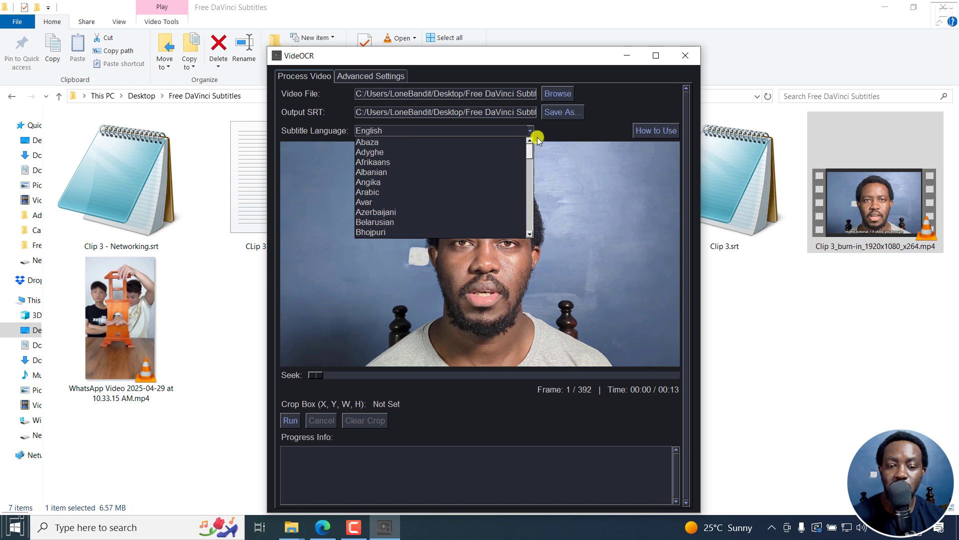
pyautogui.click(569, 135)
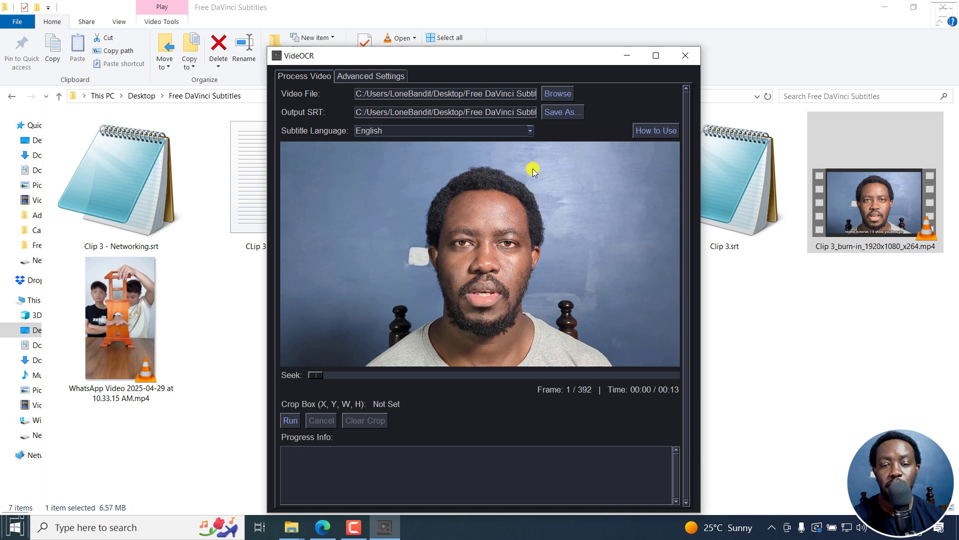
pyautogui.click(363, 77)
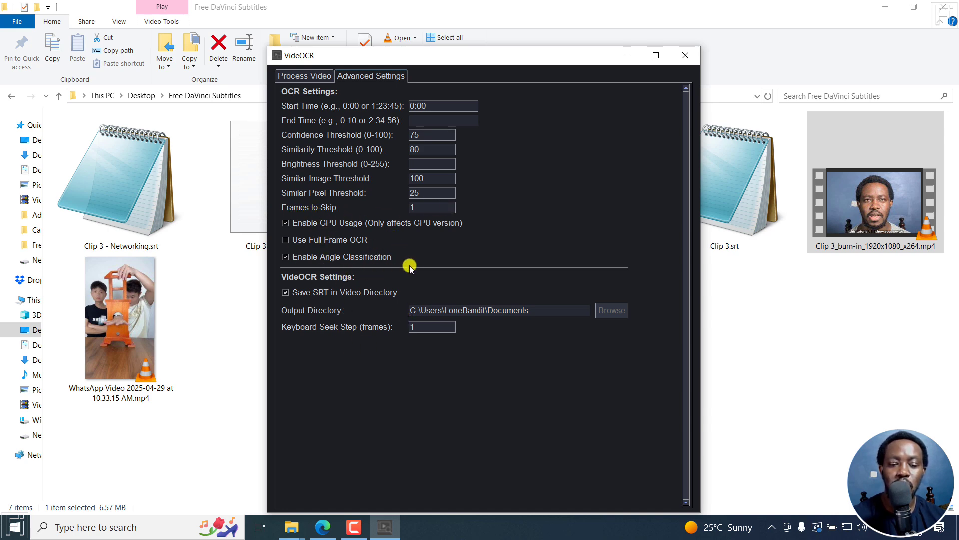
pyautogui.click(295, 79)
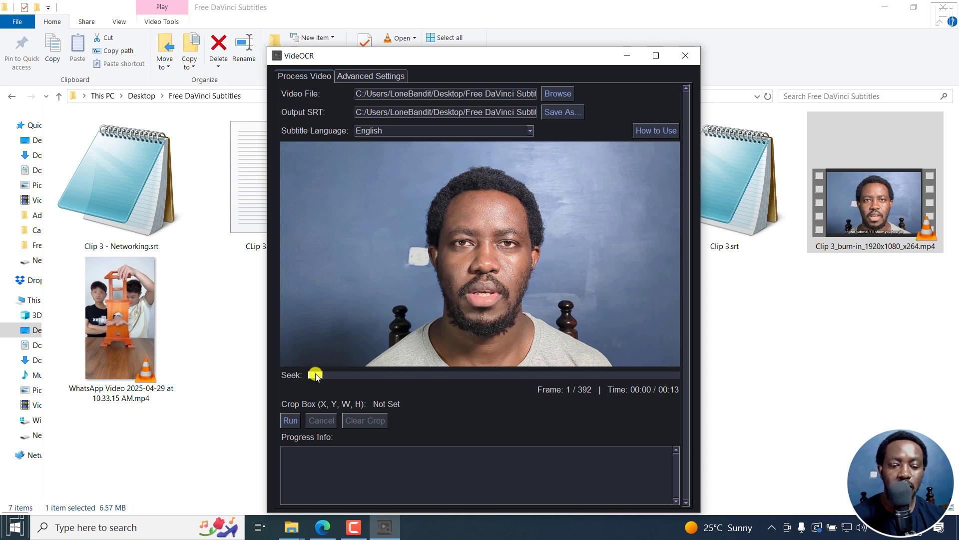
pyautogui.moveTo(317, 375); pyautogui.dragTo(356, 375)
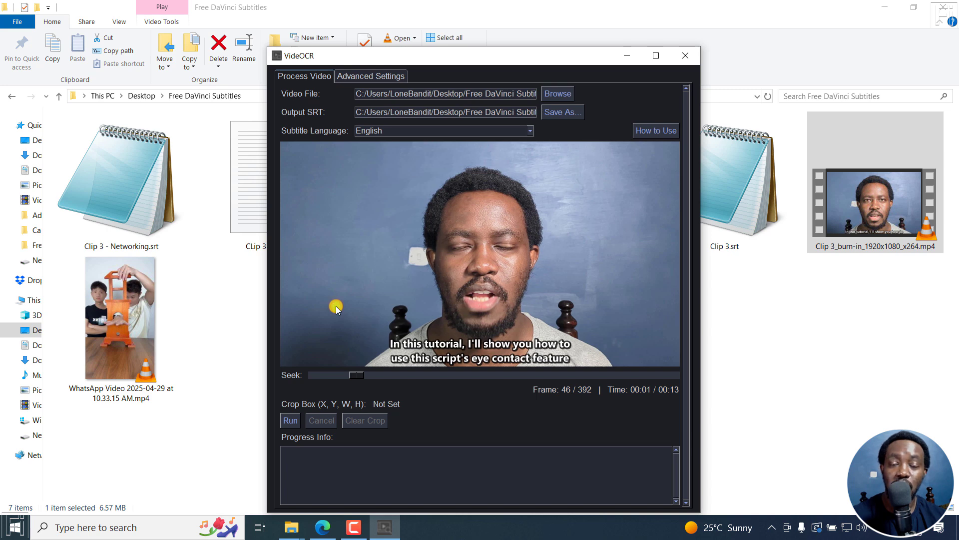
pyautogui.moveTo(336, 306); pyautogui.dragTo(620, 366)
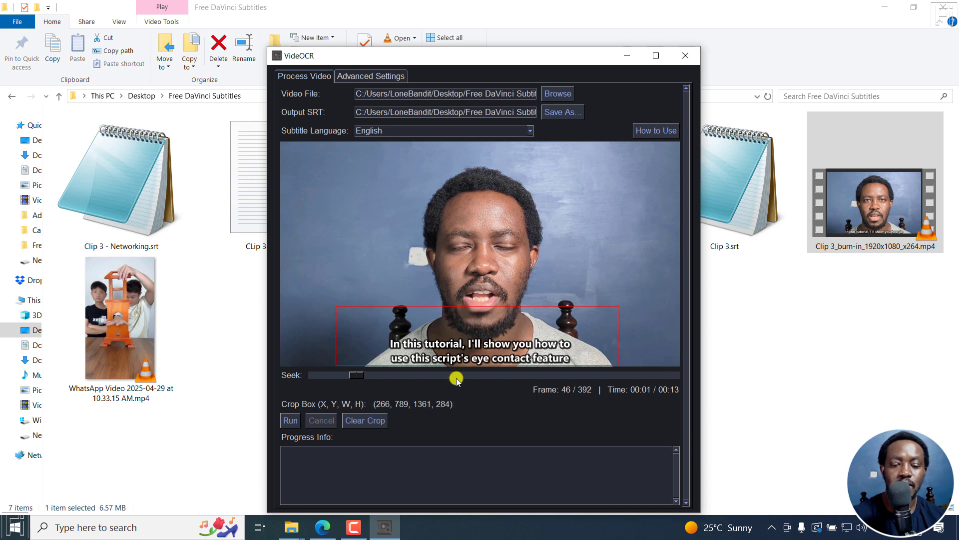
pyautogui.click(491, 315)
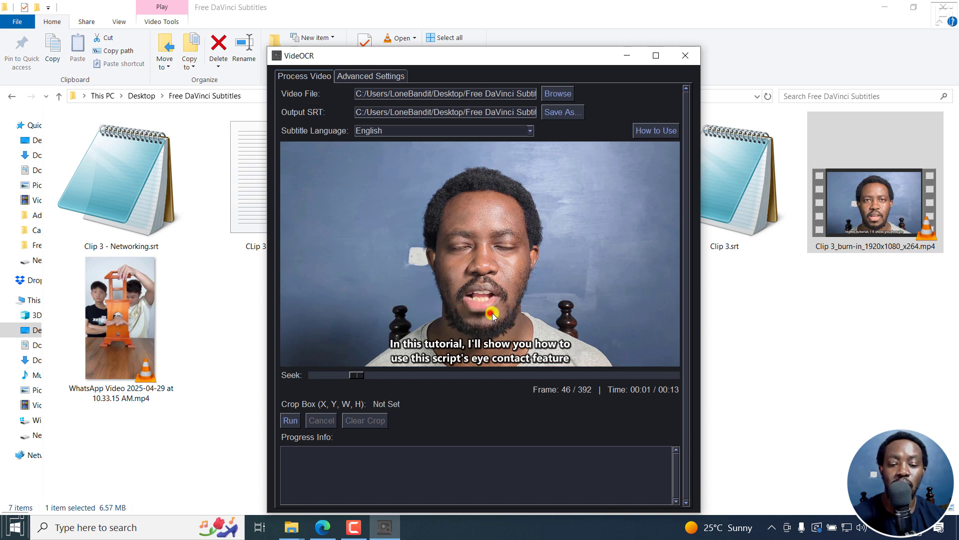
pyautogui.moveTo(342, 313); pyautogui.dragTo(602, 368)
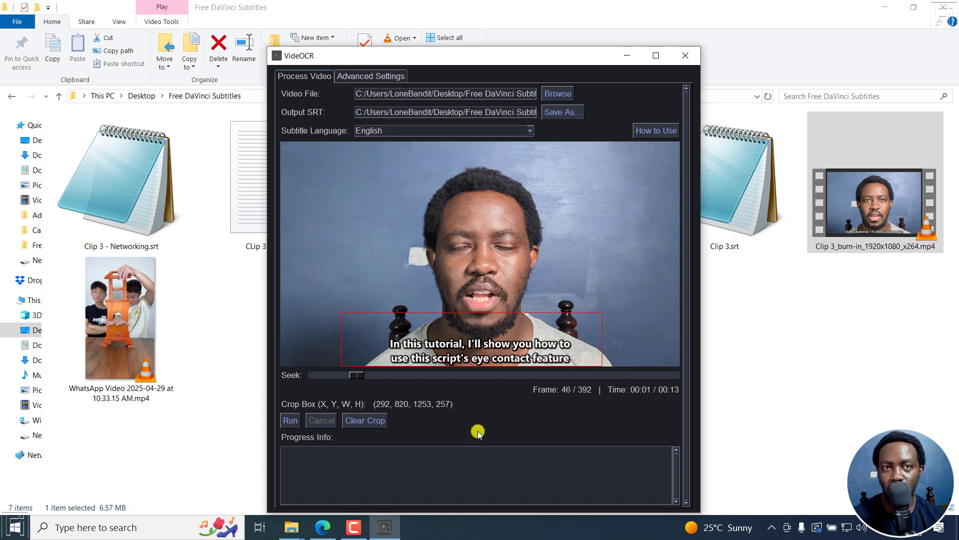
pyautogui.click(356, 422)
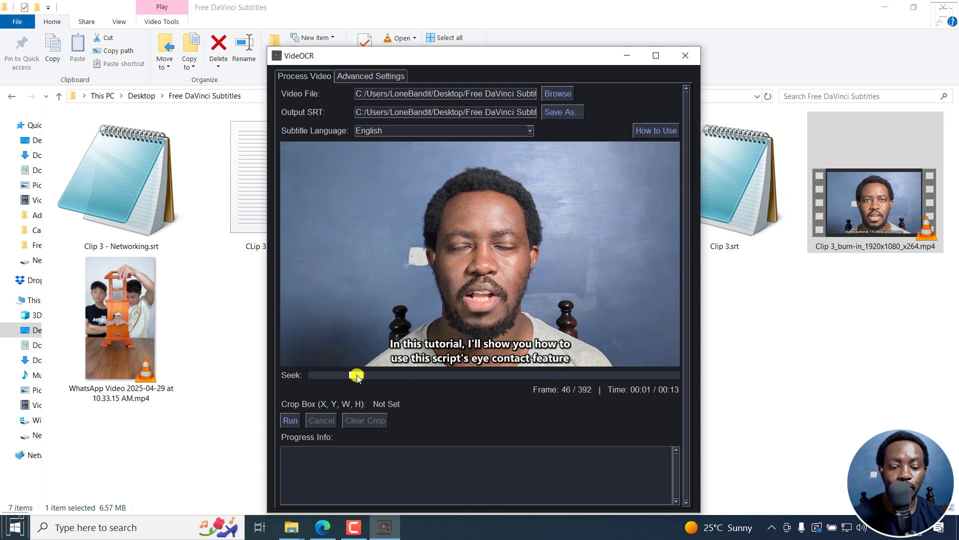
pyautogui.moveTo(356, 375); pyautogui.dragTo(310, 374)
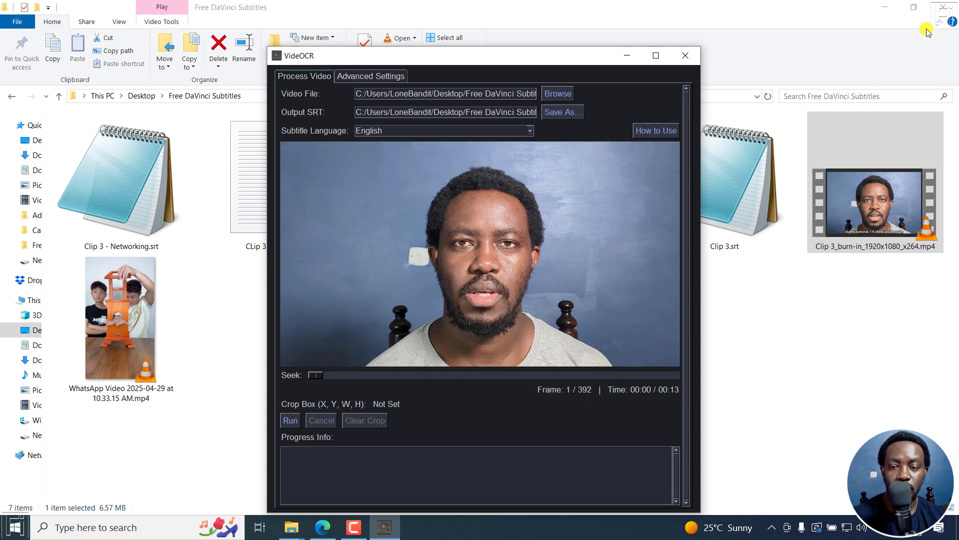
# Minimize File Explorer and Edge, raise the VideOCR window, and Run OCR on the Clip 3 video.
pyautogui.click(885, 9)
pyautogui.click(885, 9)
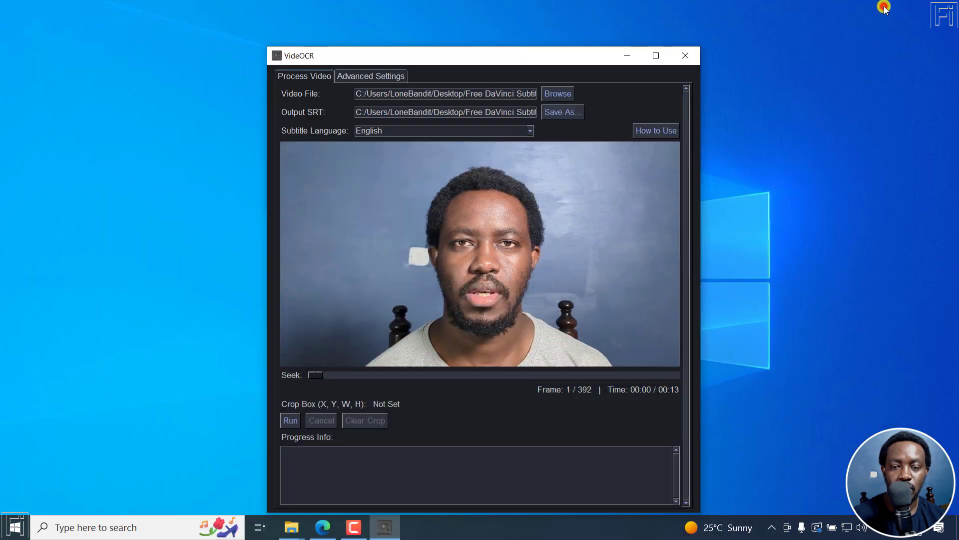
pyautogui.moveTo(564, 59); pyautogui.dragTo(570, 23)
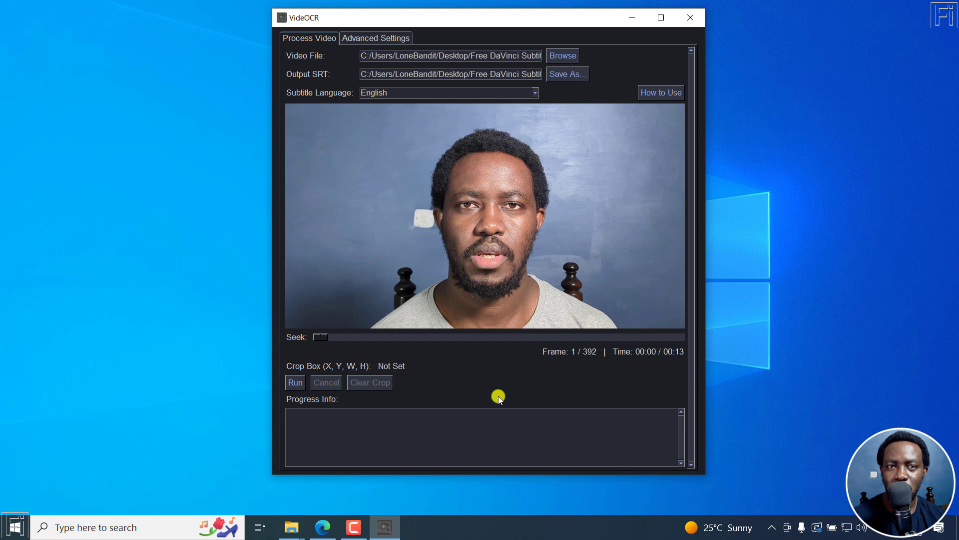
pyautogui.click(293, 382)
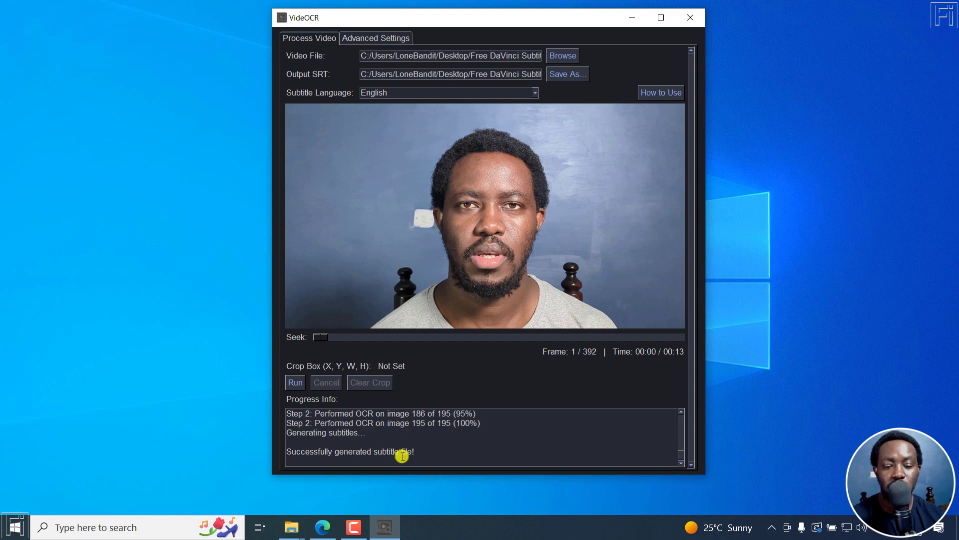
# Open Clip 3_burn-in_1920x1080_x264.srt from Free DaVinci Subtitles in a maximized Notepad window.
pyautogui.click(292, 524)
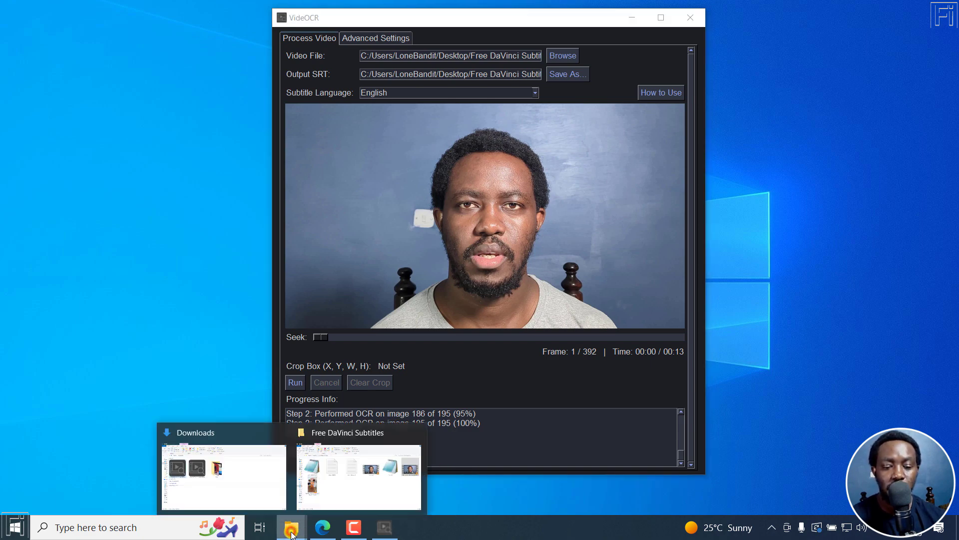
pyautogui.click(379, 481)
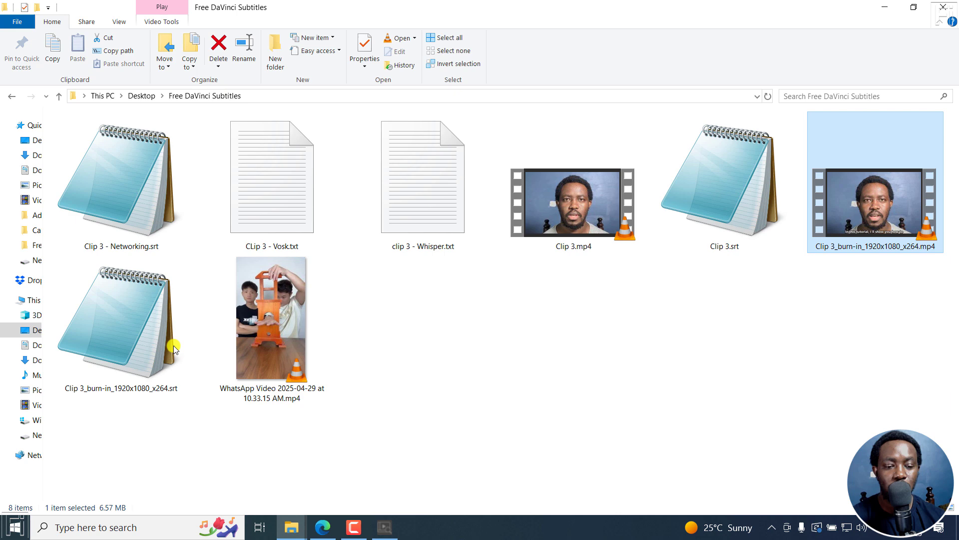
pyautogui.doubleClick(128, 332)
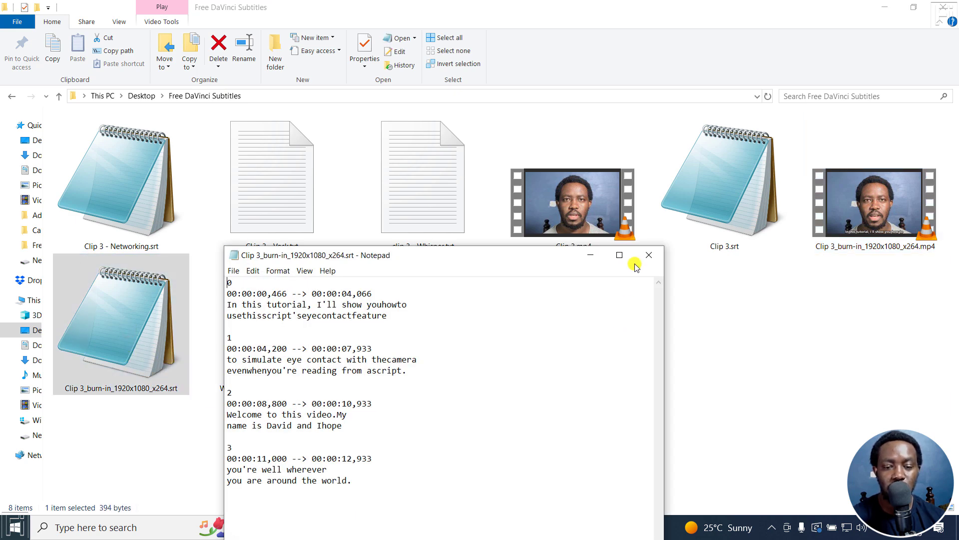
pyautogui.click(619, 255)
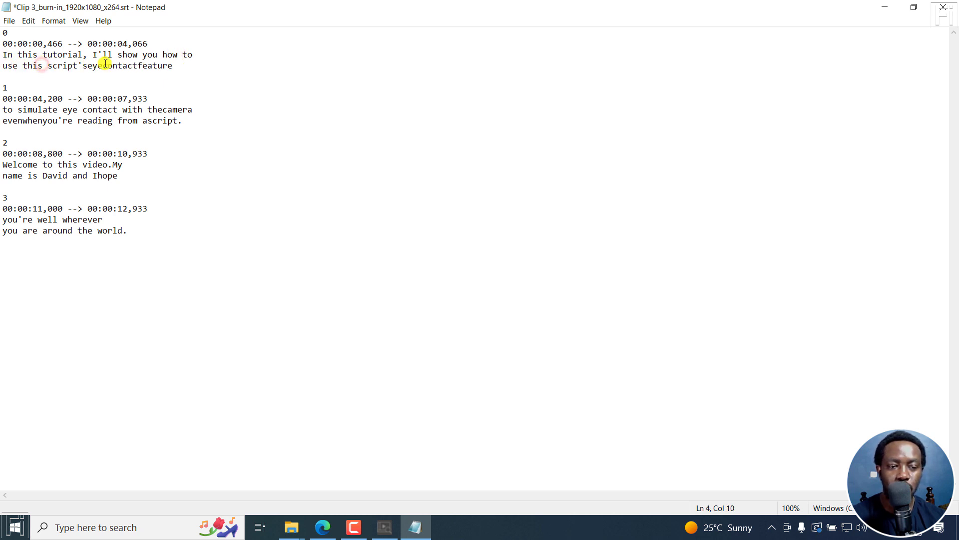
# Insert the missing spaces after "script's", after "eye", and between "when" and "you're".
pyautogui.click(88, 65)
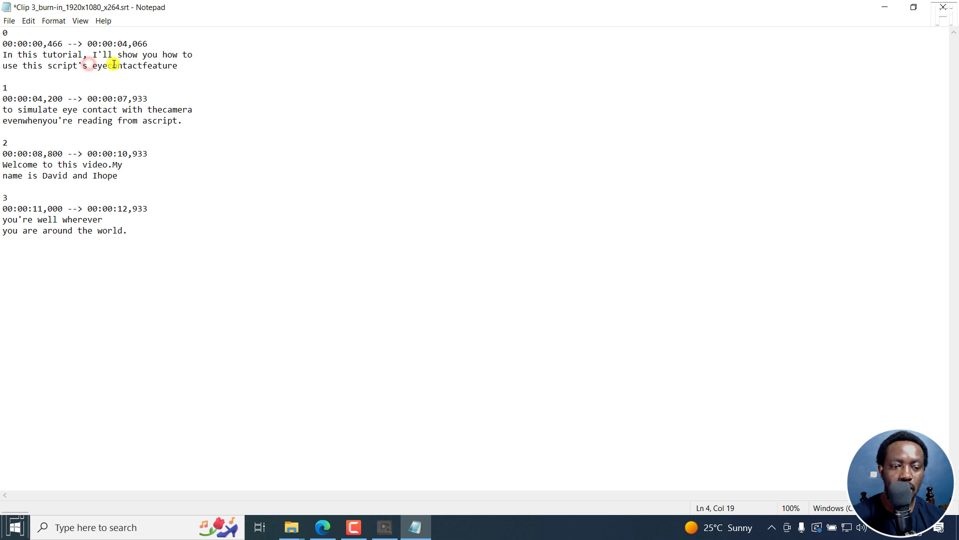
pyautogui.click(107, 65)
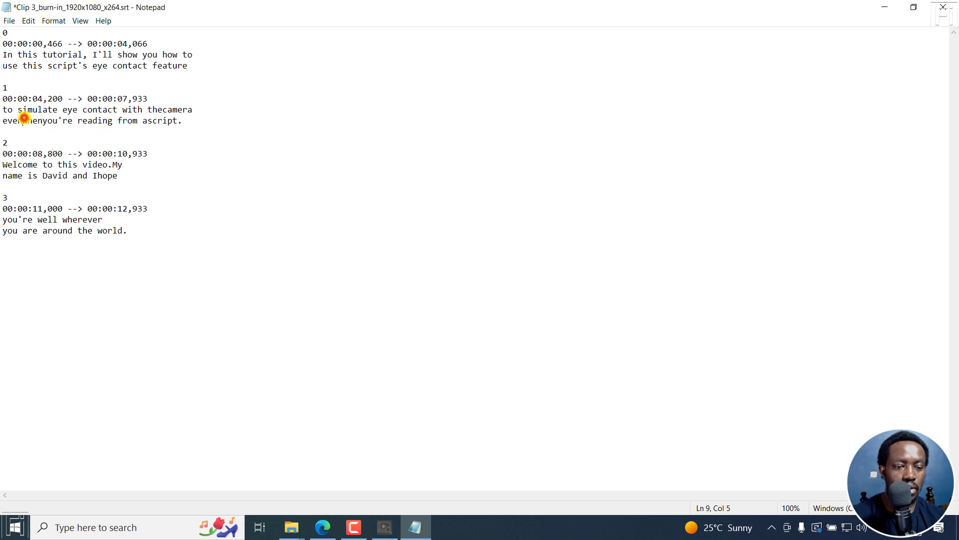
pyautogui.click(48, 121)
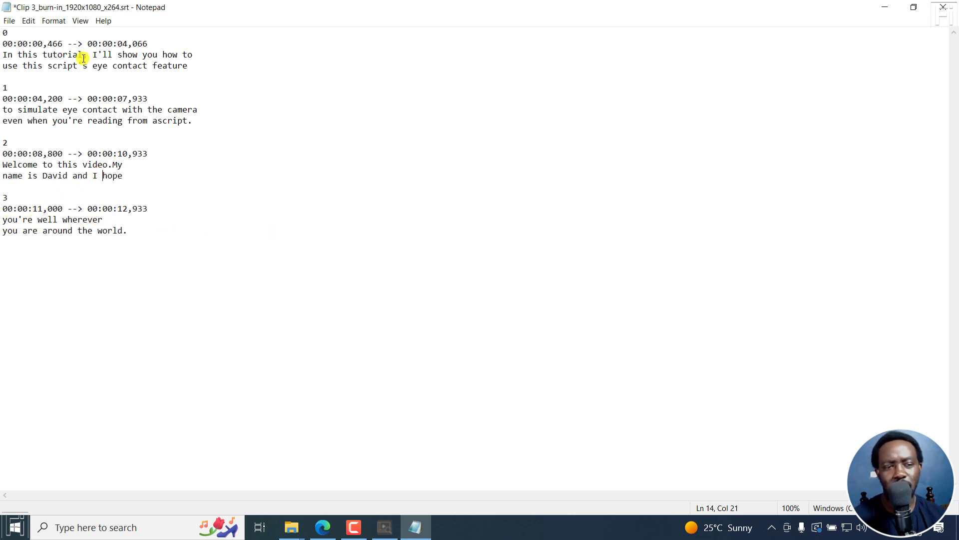
pyautogui.moveTo(2, 37); pyautogui.dragTo(178, 121)
pyautogui.click(318, 149)
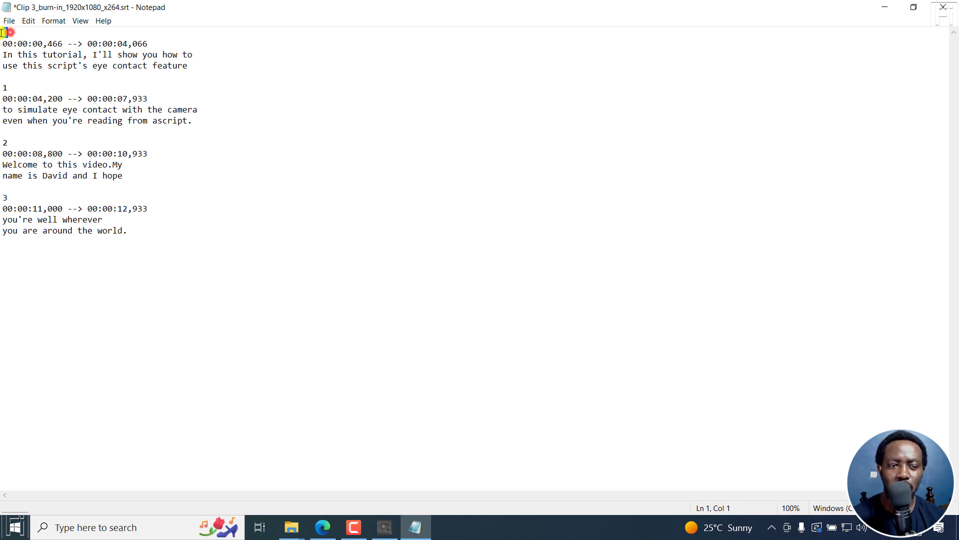
# Glance at VideOCR's Advanced Settings, return to Process Video, then bring the Notepad SRT back.
pyautogui.click(385, 527)
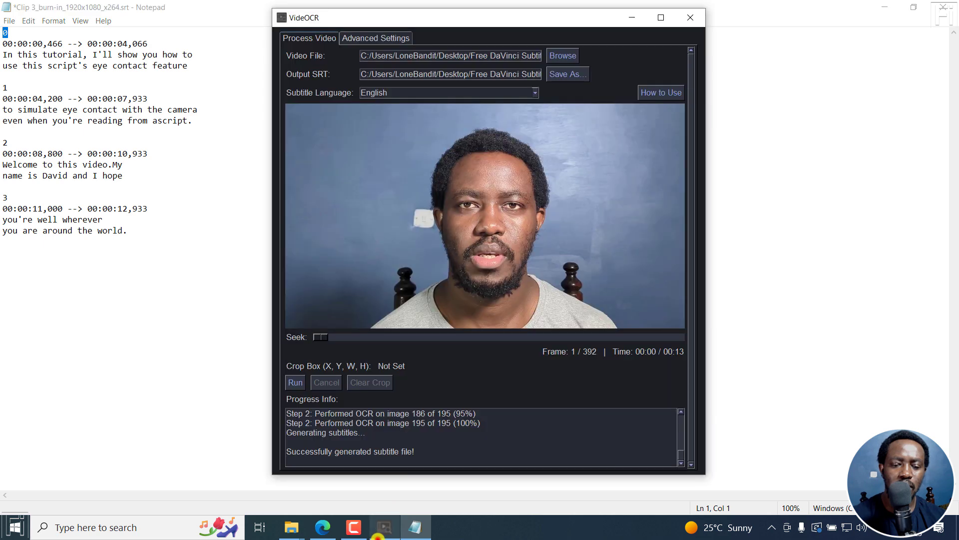
pyautogui.click(380, 37)
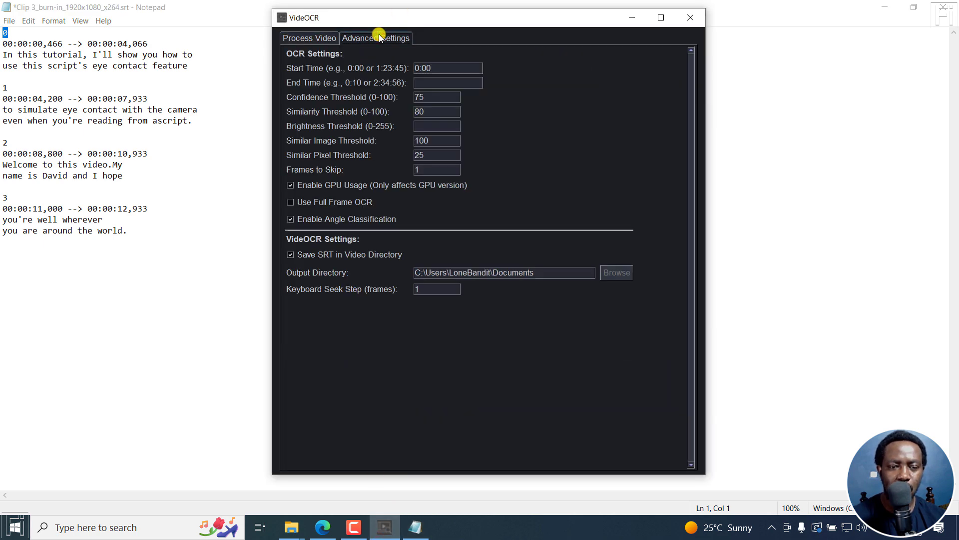
pyautogui.click(328, 38)
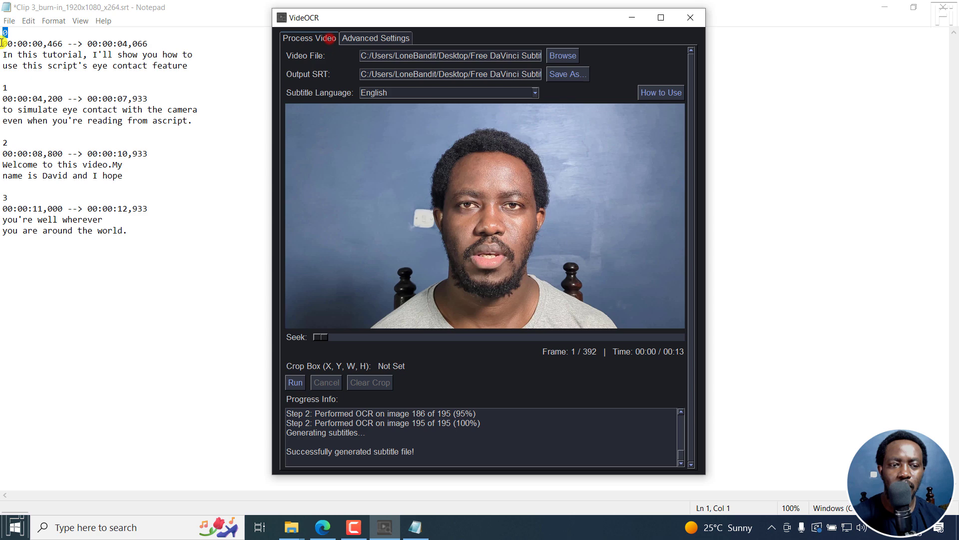
pyautogui.click(10, 32)
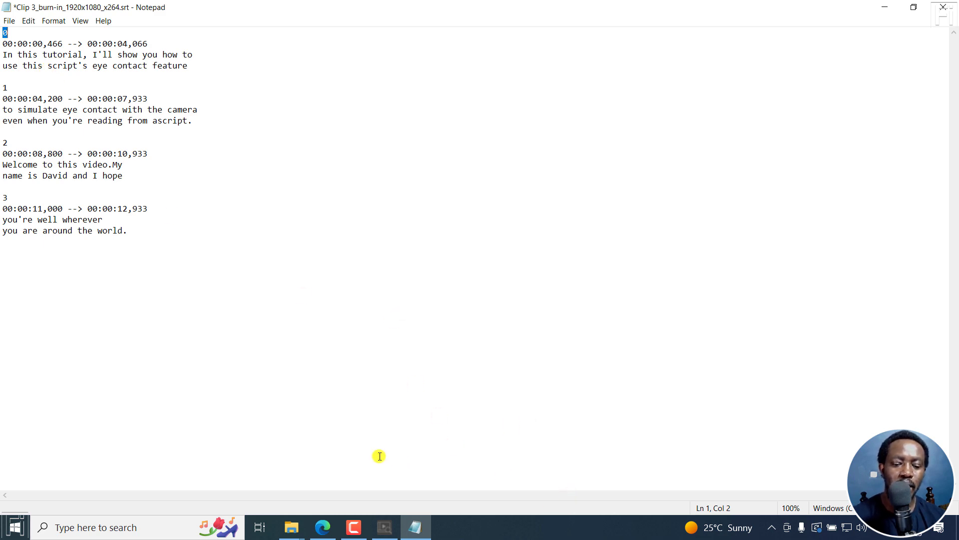
# Compare the VirusTotal 0/97 report and vendor list with the GitHub releases page, then minimize Edge.
pyautogui.click(323, 526)
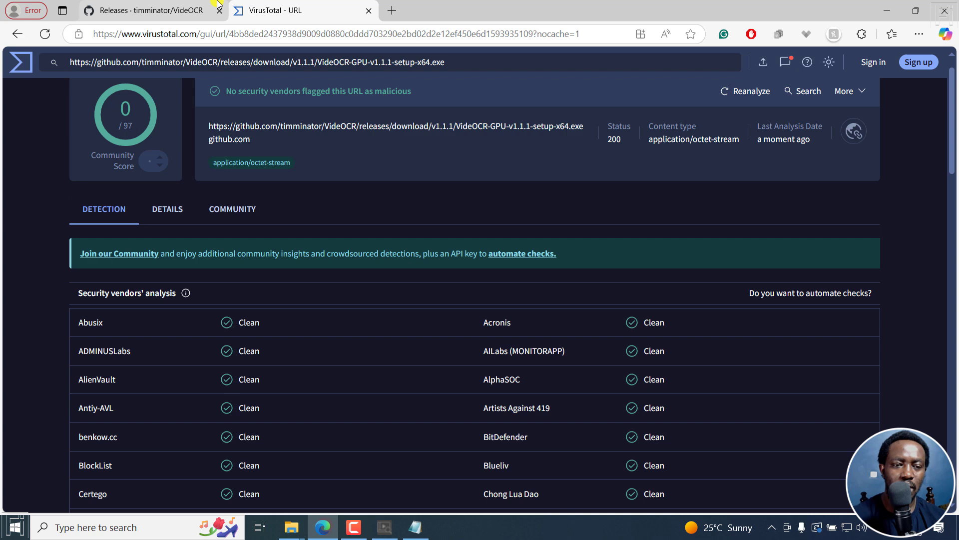
pyautogui.click(173, 12)
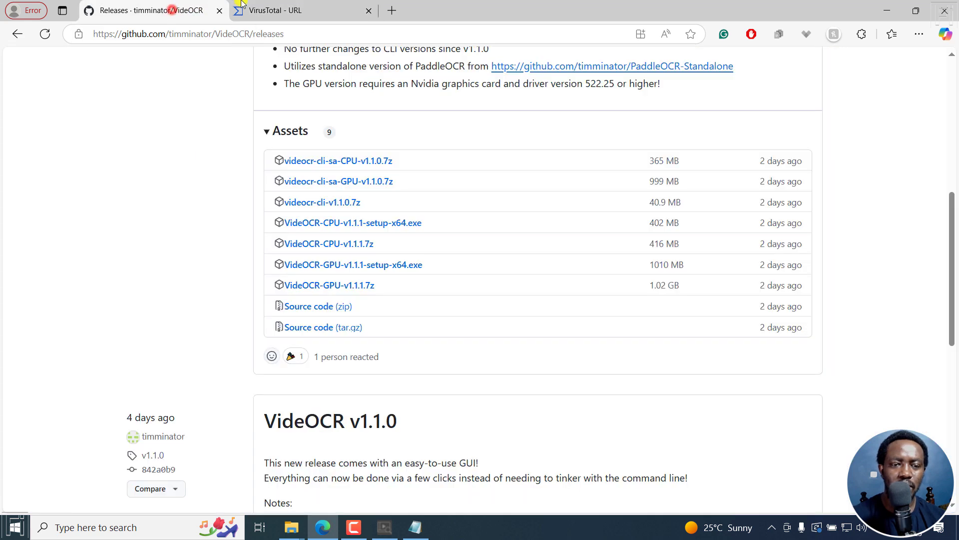
pyautogui.click(303, 9)
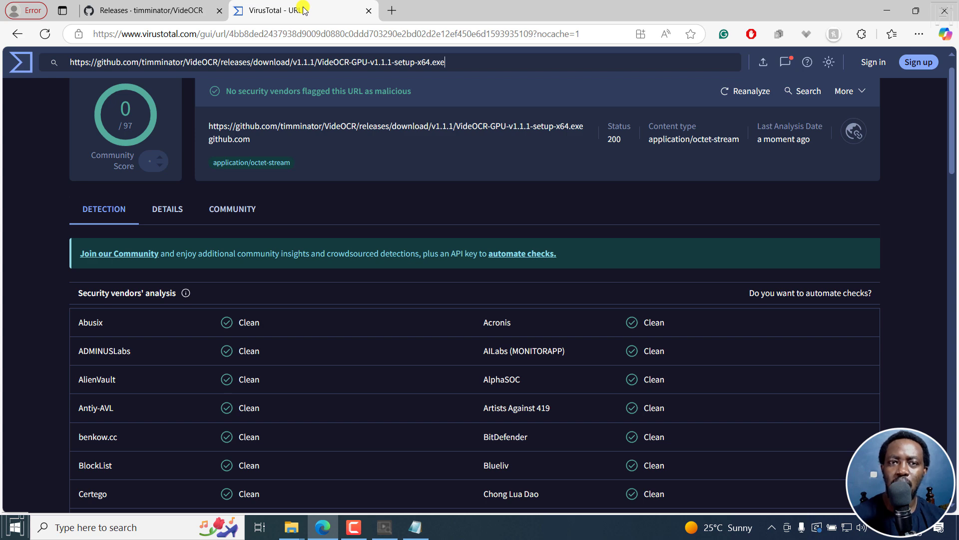
pyautogui.click(383, 534)
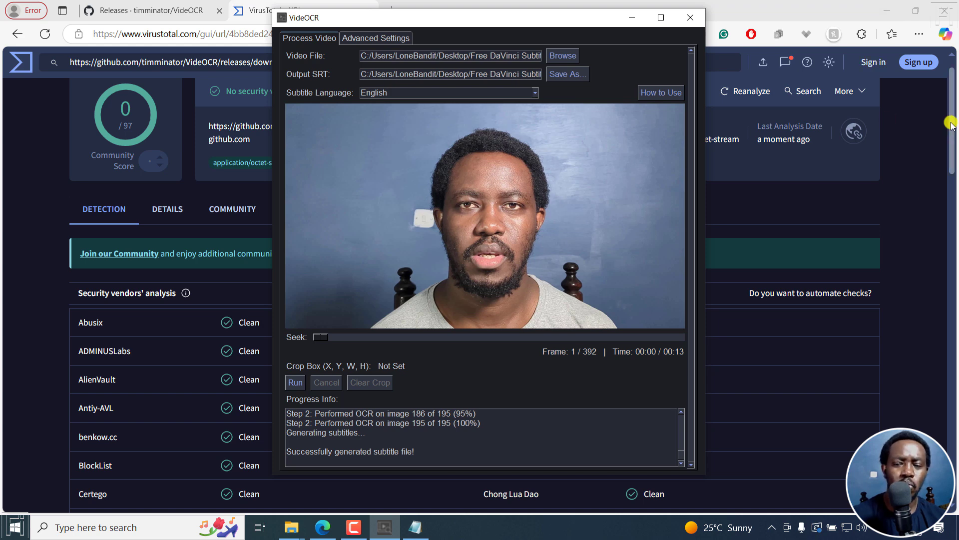
pyautogui.moveTo(951, 124); pyautogui.dragTo(953, 148)
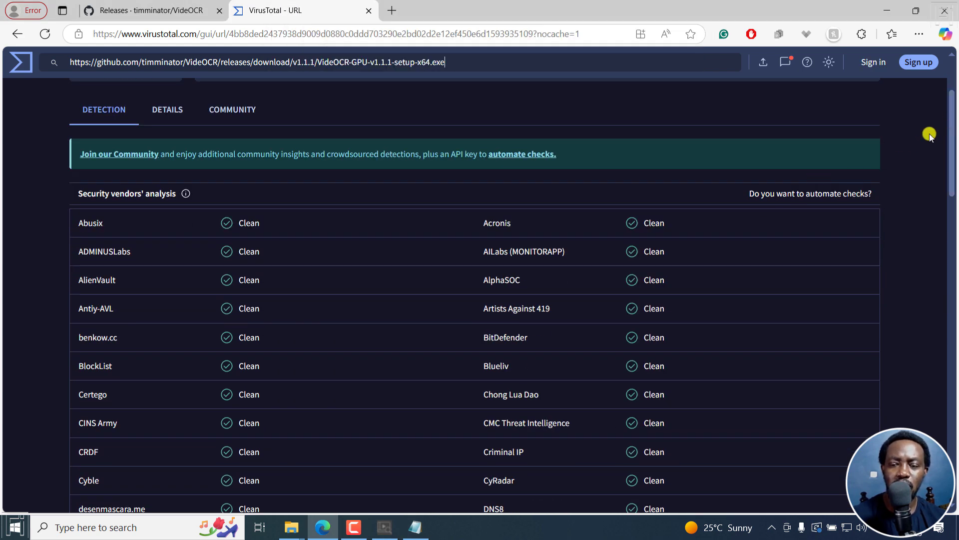
pyautogui.scroll(3, 948, 135)
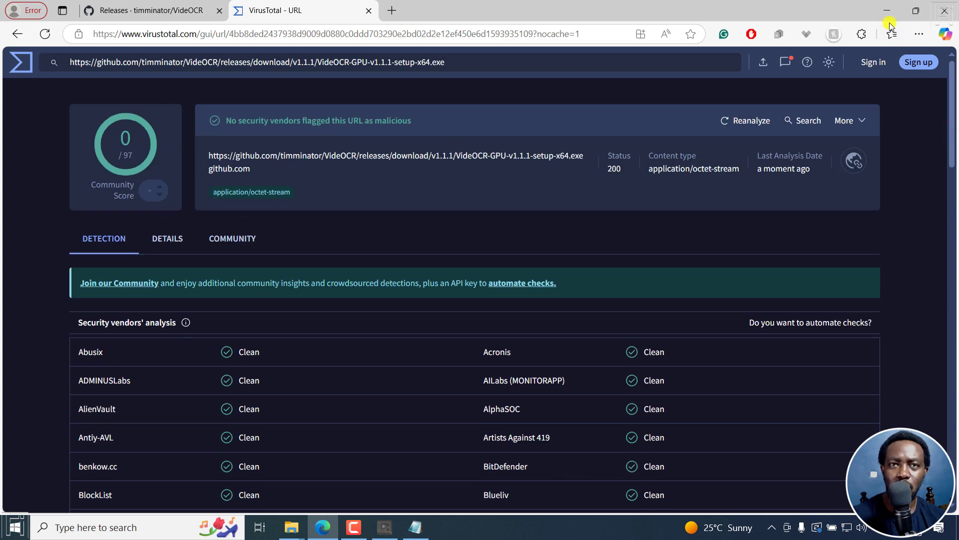
pyautogui.click(139, 12)
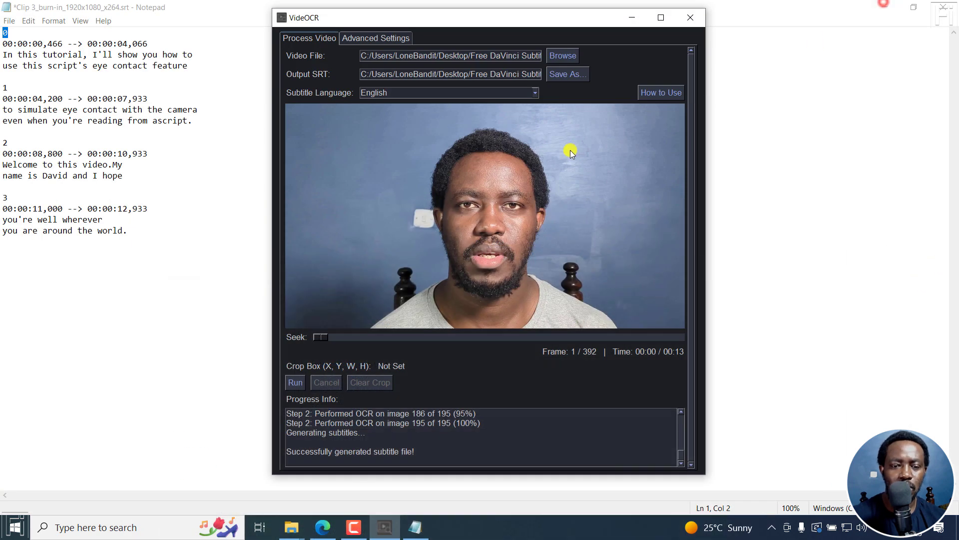
# Move VideOCR's preview to frame 33, where the burned-in subtitle is visible, then return to GitHub.
pyautogui.click(142, 266)
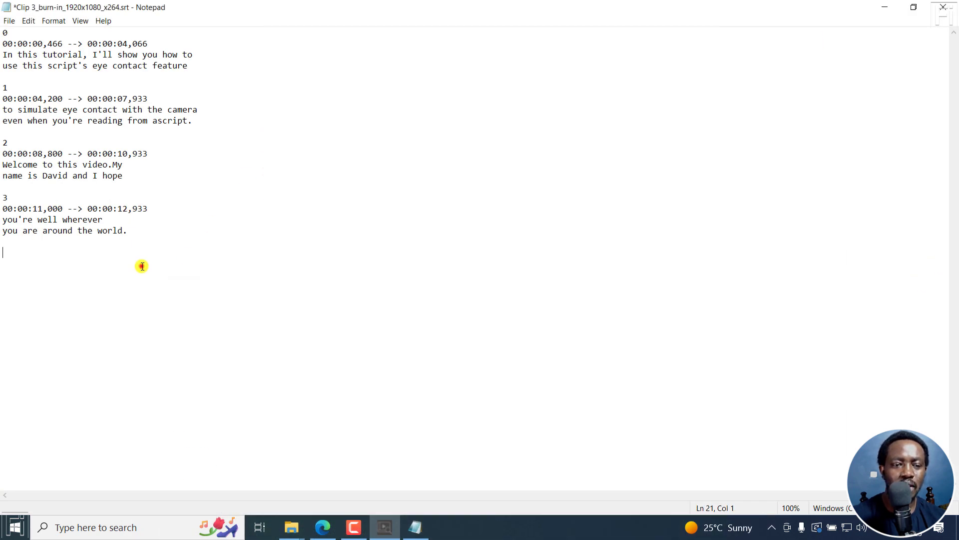
pyautogui.click(384, 527)
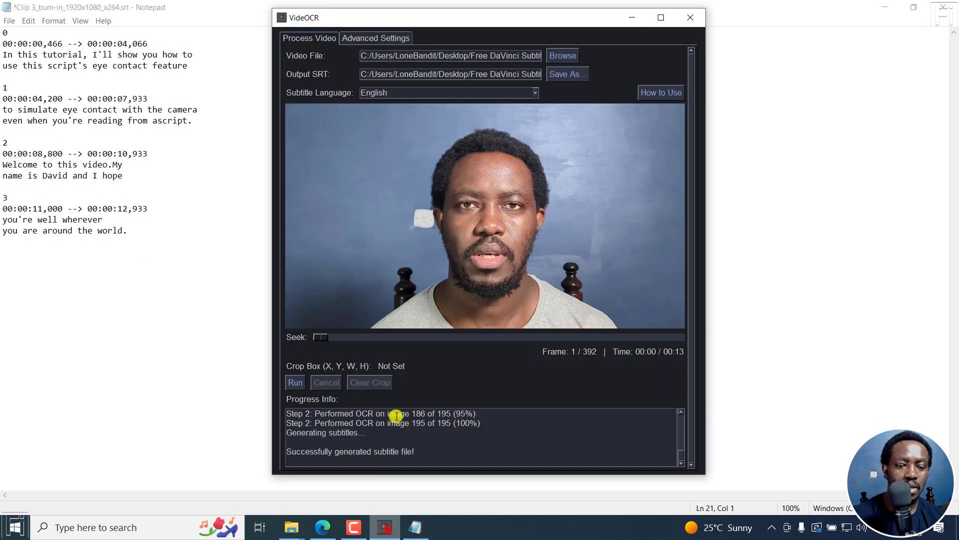
pyautogui.moveTo(322, 332); pyautogui.dragTo(350, 341)
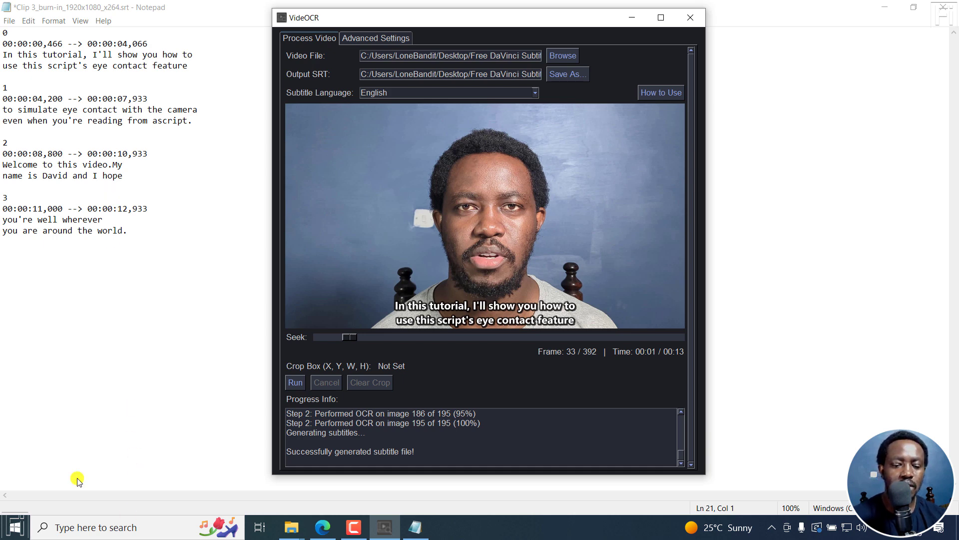
pyautogui.click(323, 526)
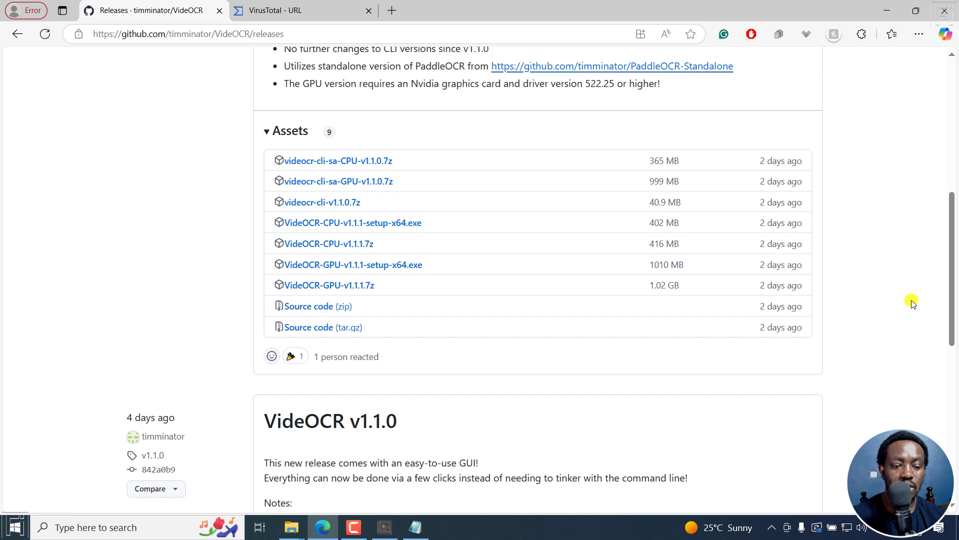
# Scroll the GitHub releases list down to v1.0.0, then back up to v1.1.1.
pyautogui.scroll(-5, 945, 344)
pyautogui.scroll(-4, 945, 343)
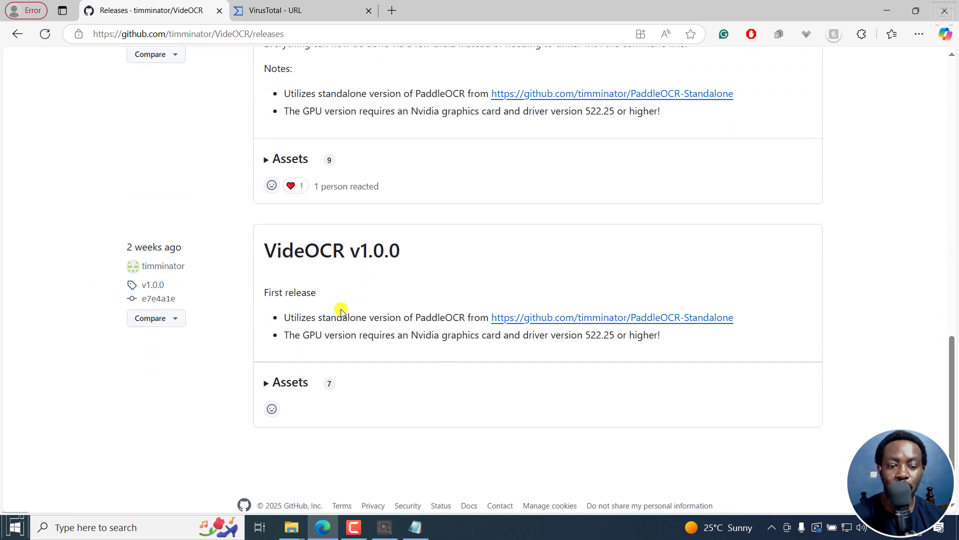
pyautogui.moveTo(948, 375); pyautogui.dragTo(955, 80)
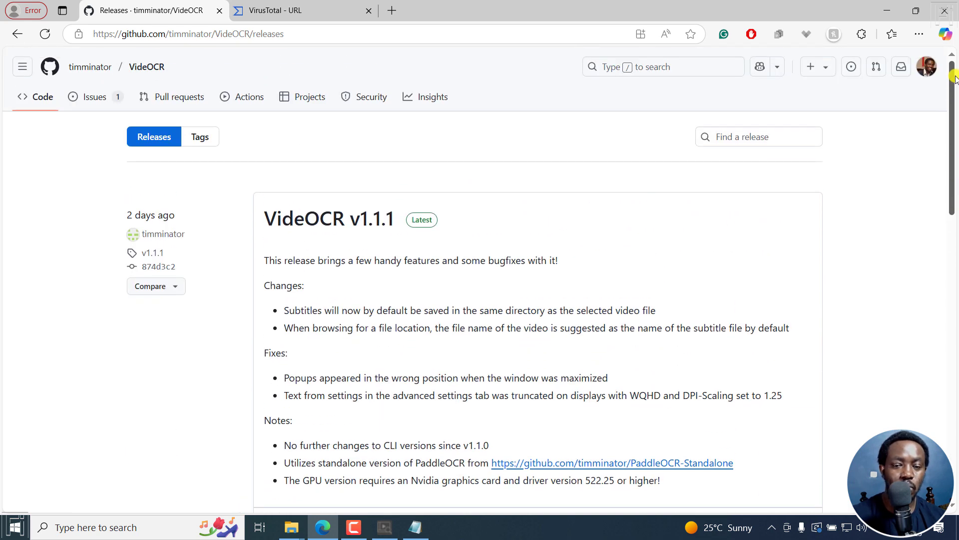
pyautogui.click(382, 528)
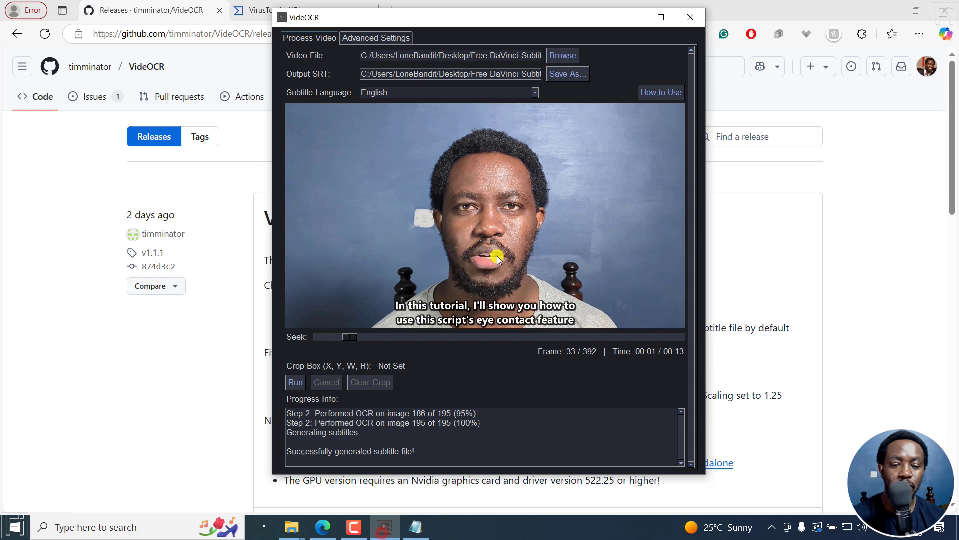